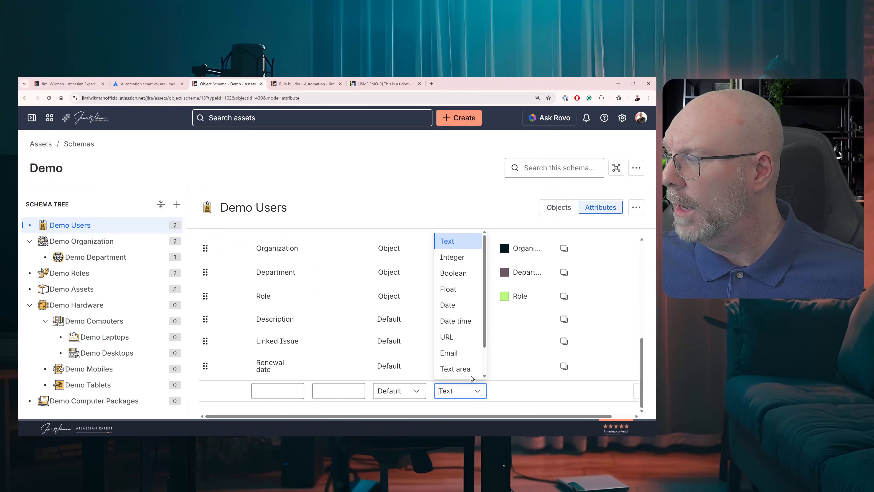
# Check the data types available for Demo Users attributes and view the renewal date of both objects.
pyautogui.scroll(-2, 458, 330)
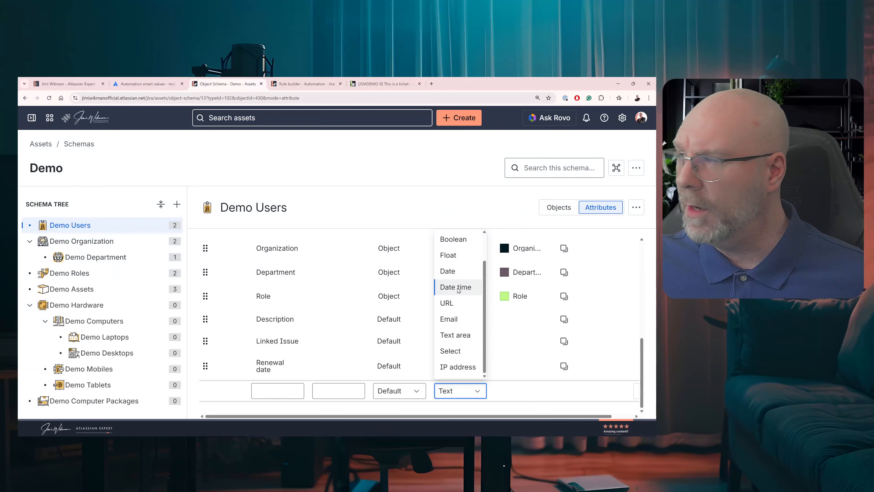
pyautogui.click(391, 210)
pyautogui.click(558, 208)
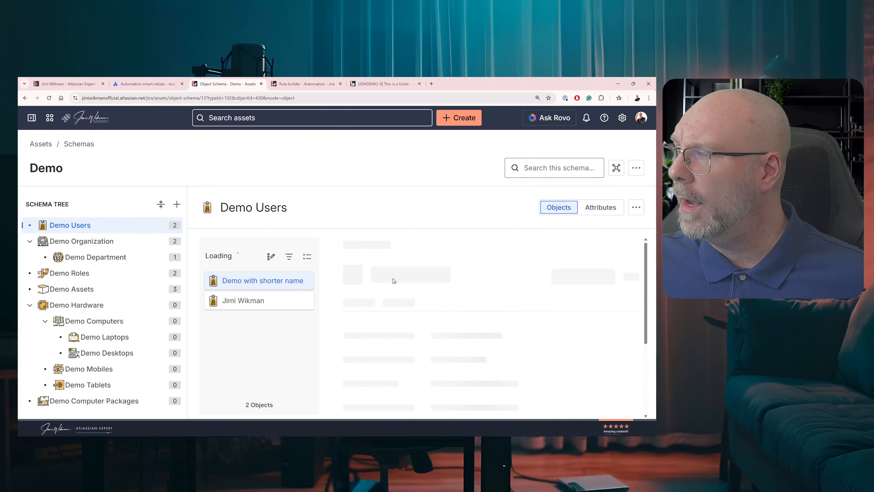
pyautogui.scroll(-5, 394, 280)
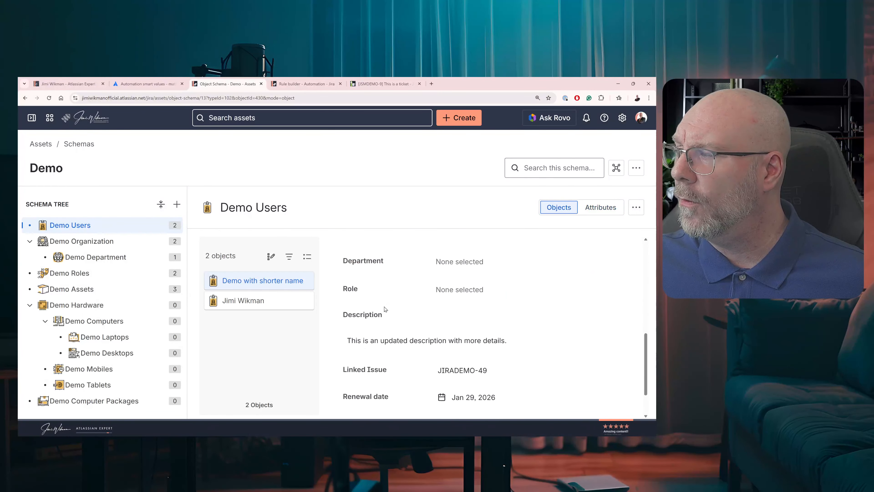
pyautogui.click(272, 307)
pyautogui.scroll(-5, 428, 331)
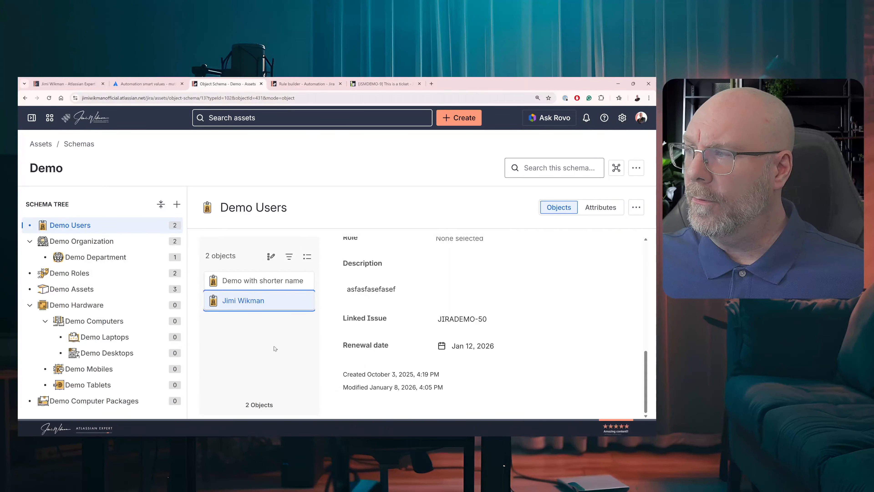
# Switch to the "Update check for assets" automation rule and review its components from the trigger to the send email action.
pyautogui.click(300, 84)
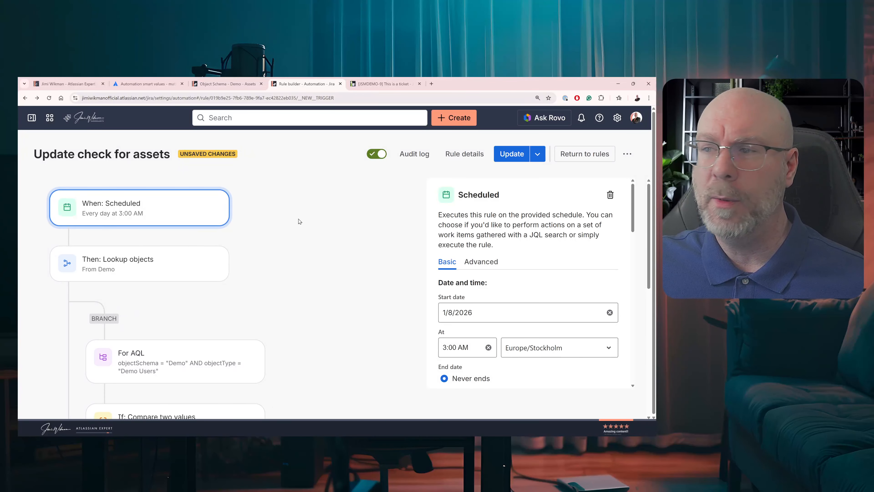
pyautogui.scroll(-2, 249, 227)
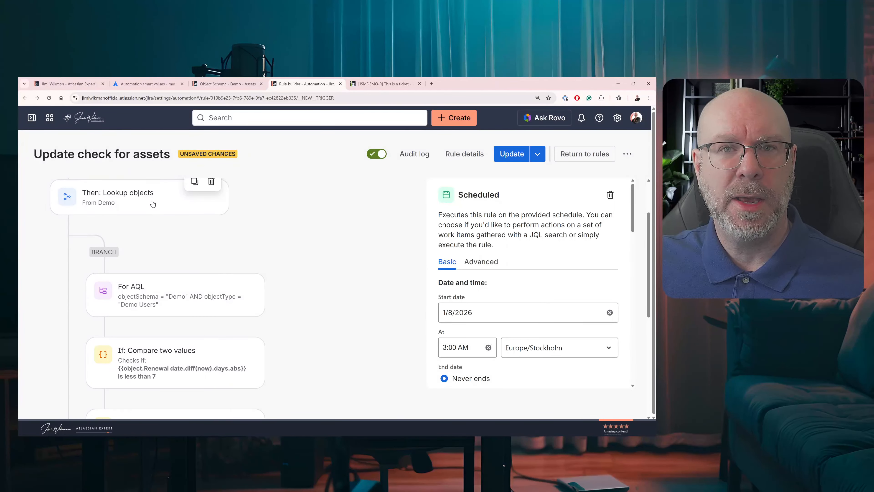
pyautogui.scroll(-2, 179, 227)
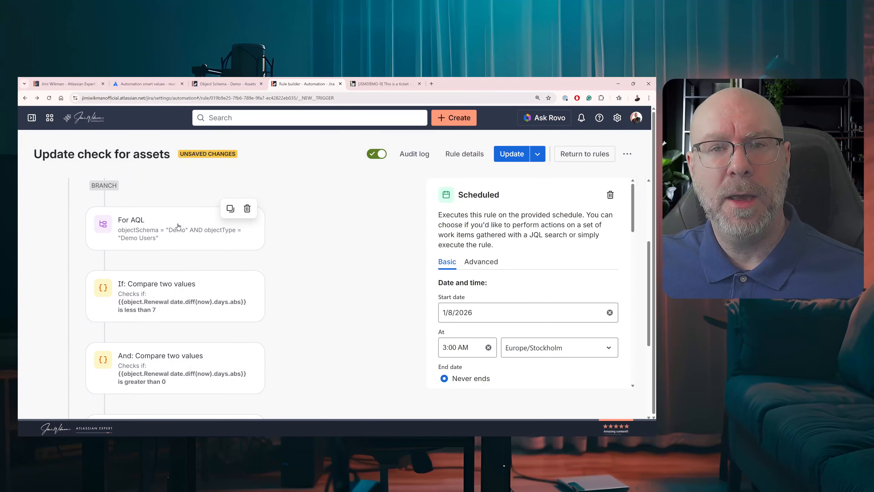
pyautogui.scroll(-2, 163, 289)
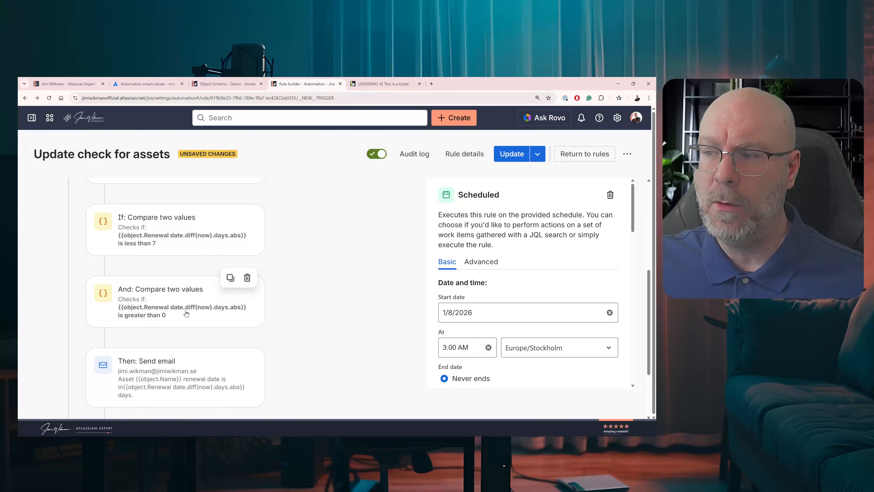
pyautogui.scroll(-2, 187, 276)
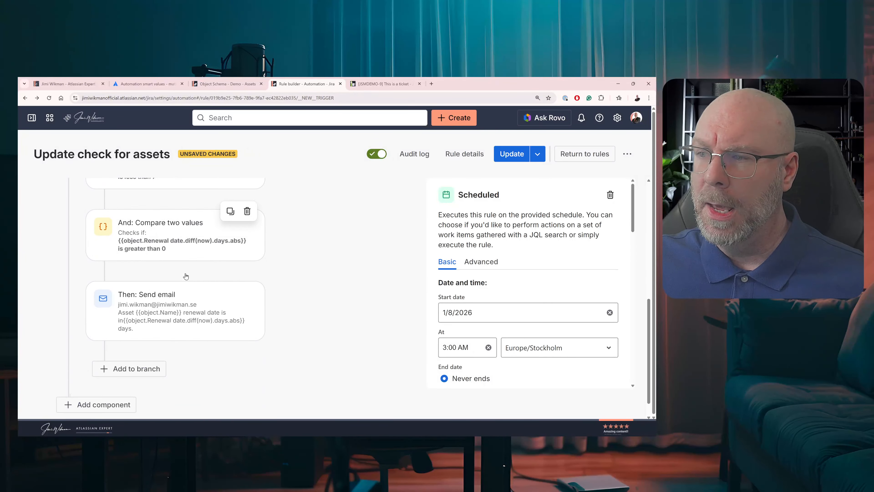
pyautogui.scroll(1, 182, 246)
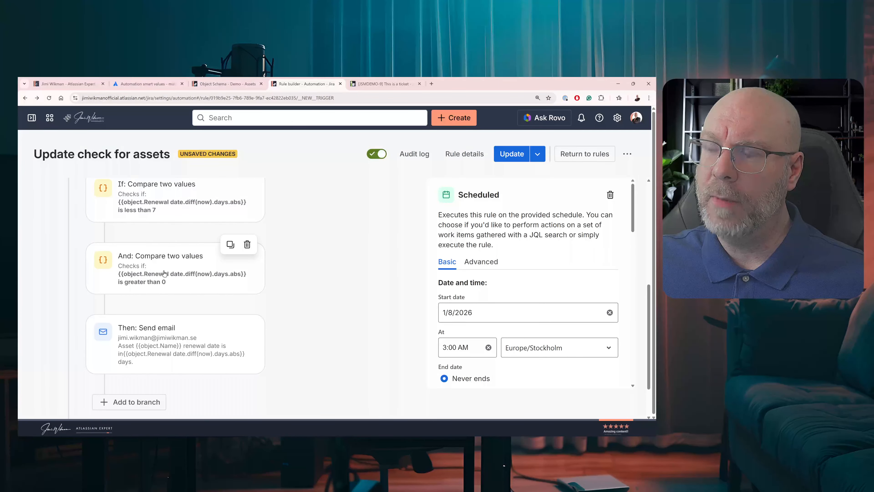
pyautogui.scroll(-2, 162, 272)
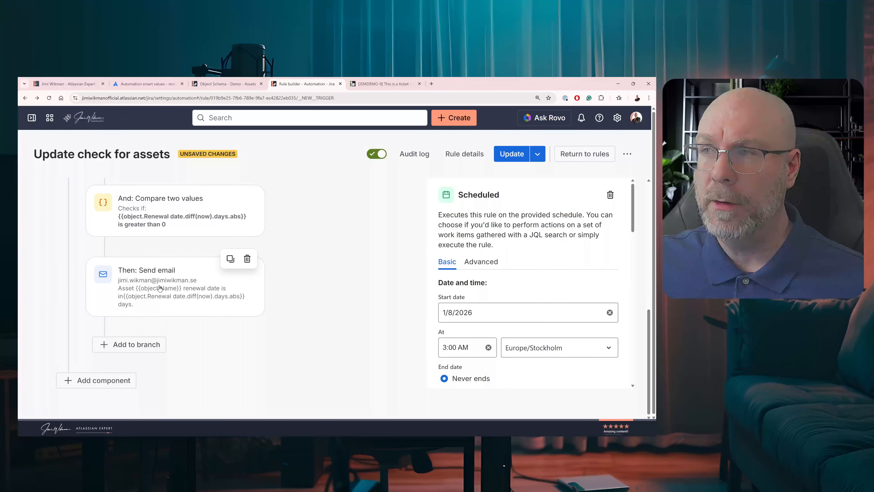
pyautogui.scroll(10, 160, 288)
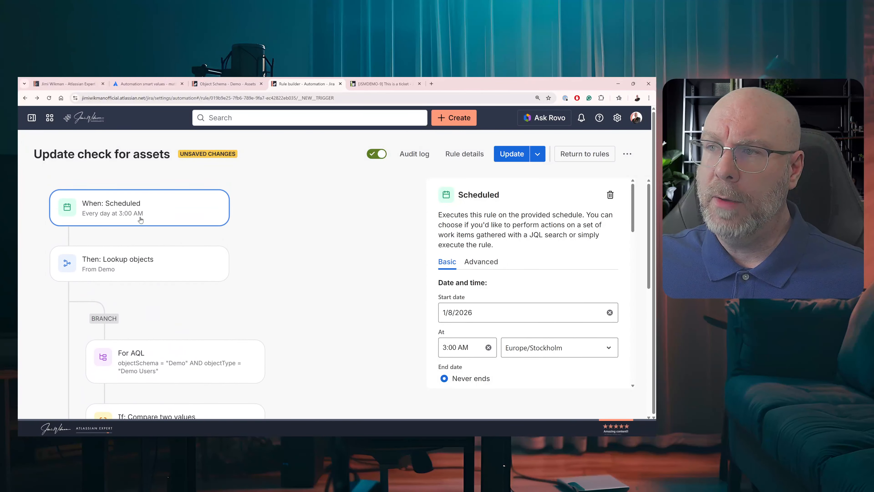
# Examine the advanced CRON expression option of the Scheduled trigger.
pyautogui.moveTo(143, 216)
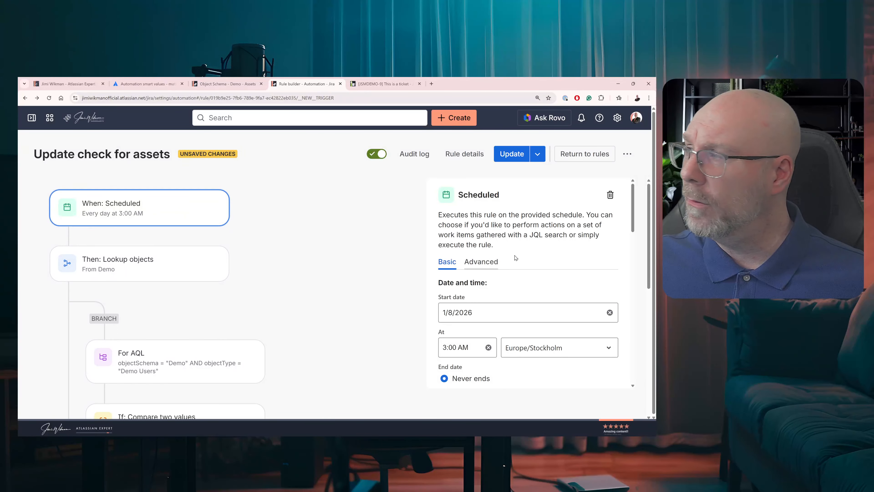
pyautogui.scroll(-2, 504, 210)
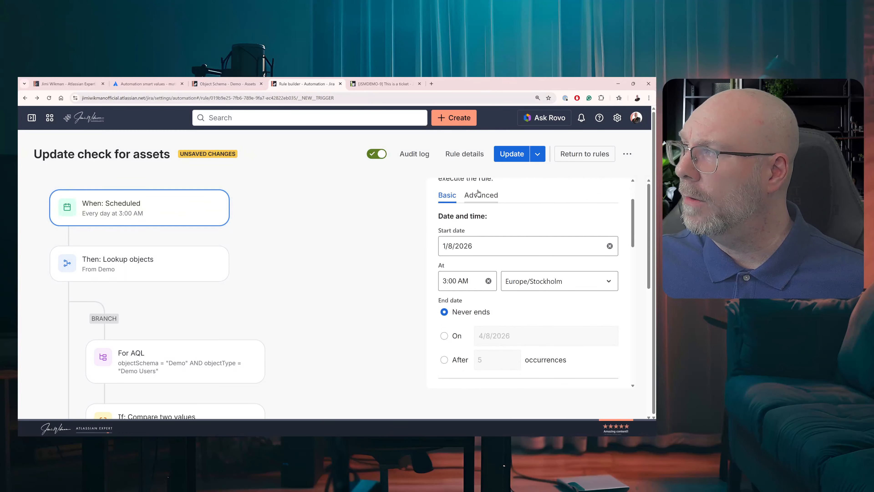
pyautogui.click(487, 200)
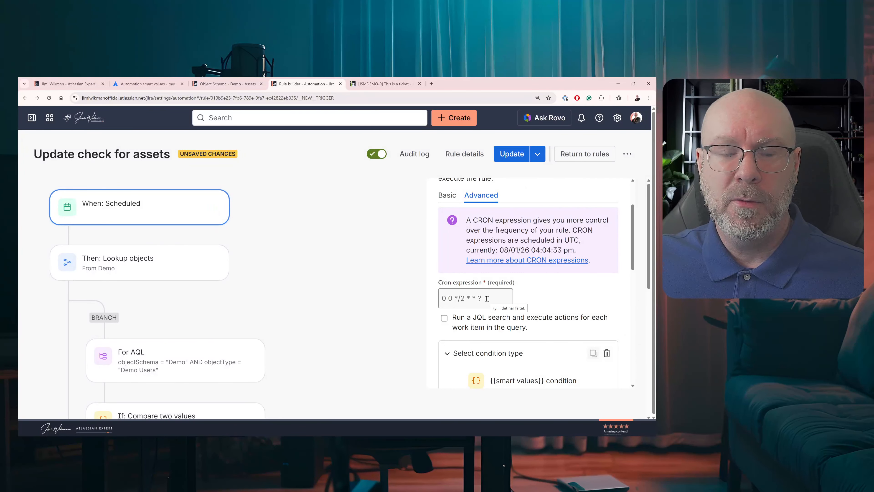
pyautogui.scroll(-2, 485, 297)
pyautogui.scroll(5, 475, 283)
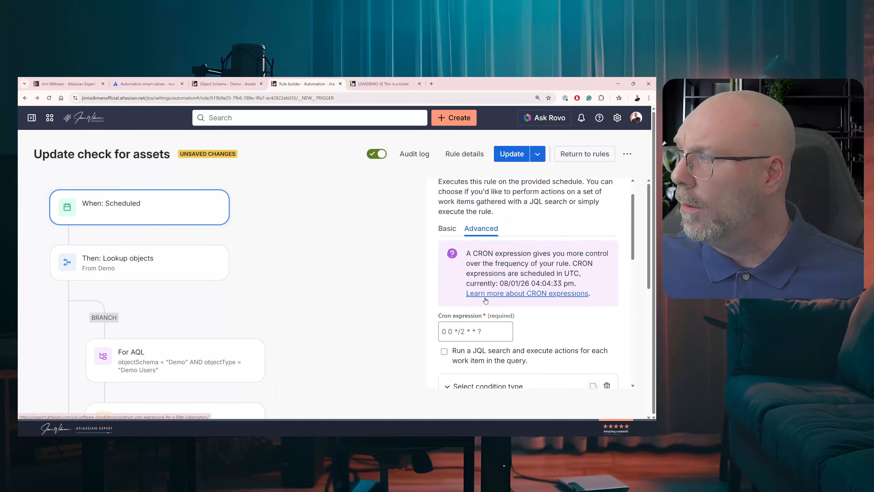
# Review the Scheduled trigger's basic start date, end date and occurrence settings, keeping the interval in Days, and collapse the condition type list.
pyautogui.click(446, 261)
pyautogui.scroll(-3, 447, 259)
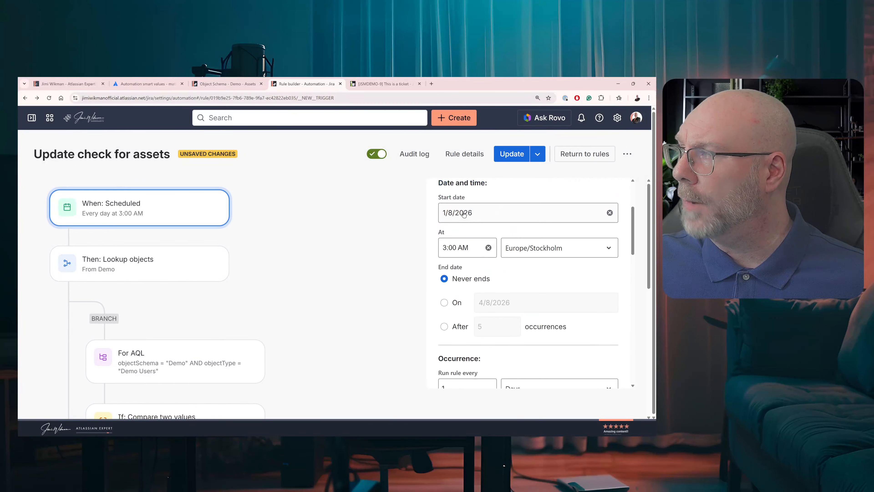
pyautogui.scroll(-2, 511, 272)
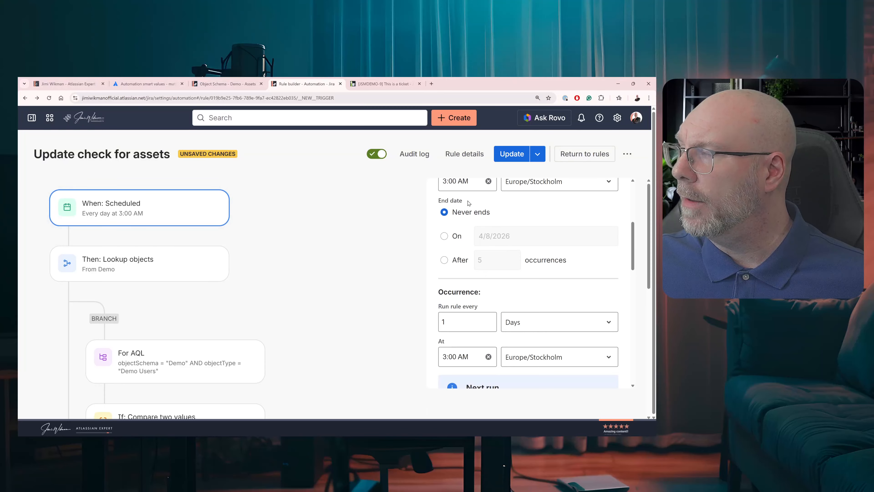
pyautogui.scroll(-2, 516, 267)
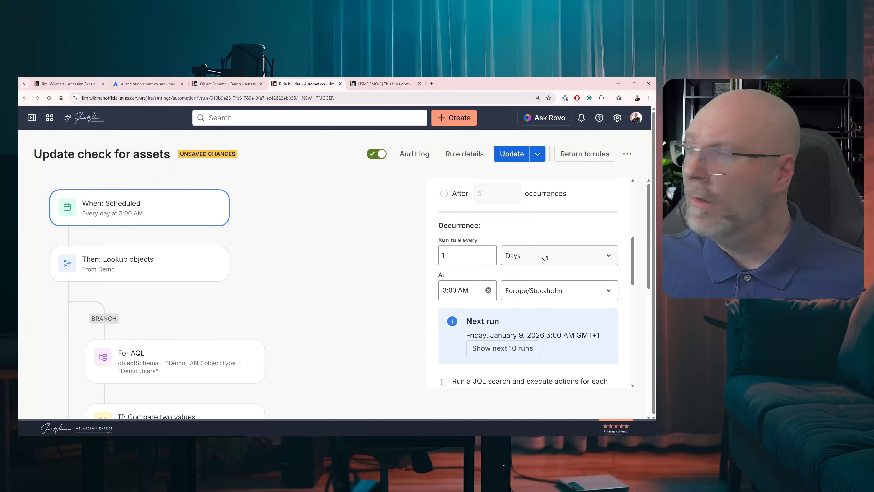
pyautogui.click(541, 256)
pyautogui.click(532, 321)
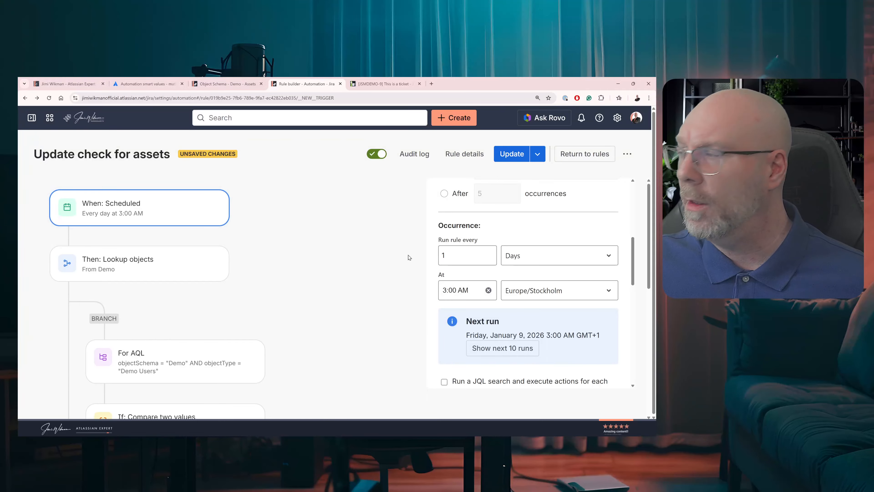
pyautogui.scroll(-4, 421, 254)
pyautogui.scroll(-4, 511, 254)
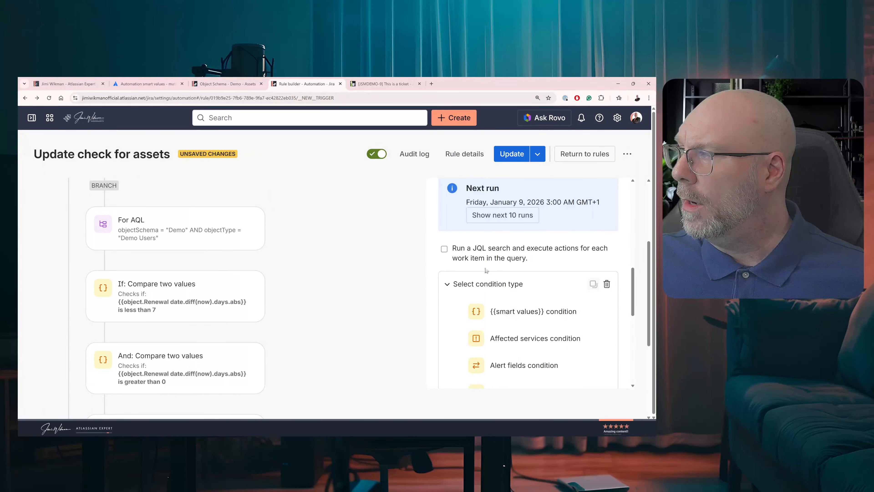
pyautogui.click(447, 284)
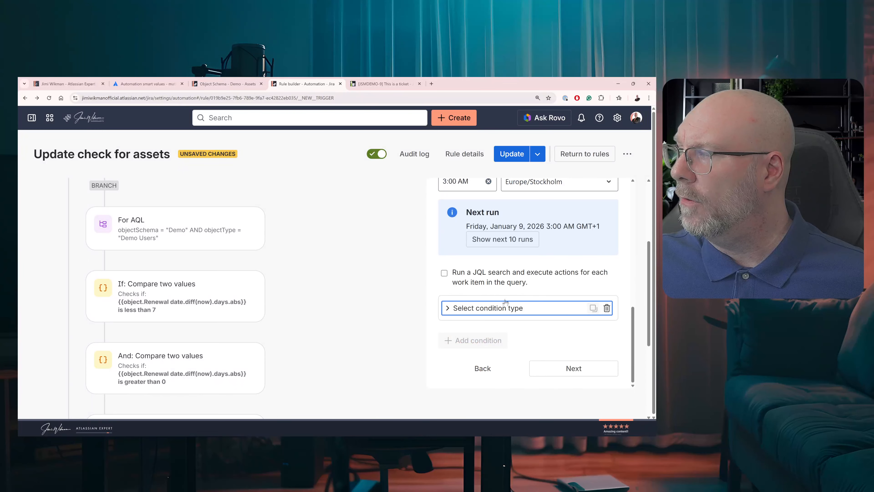
pyautogui.scroll(4, 213, 224)
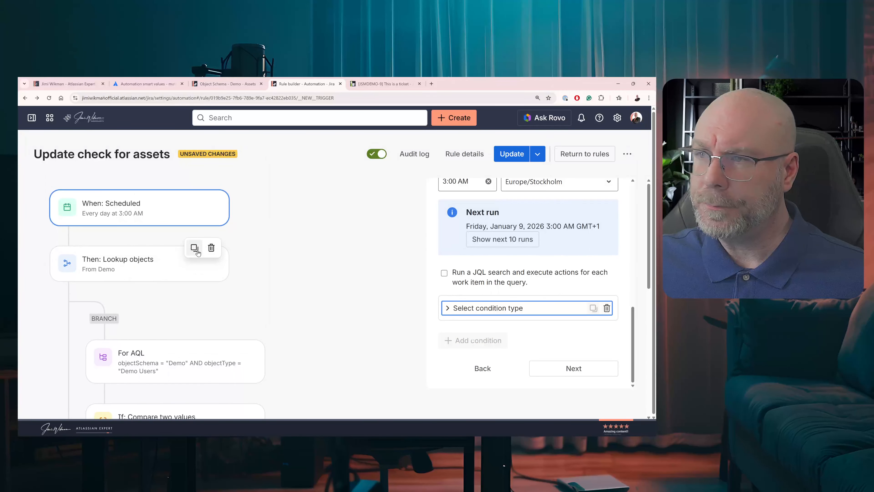
# Examine the Lookup objects action's schema setting and its AQL query search mode.
pyautogui.click(139, 274)
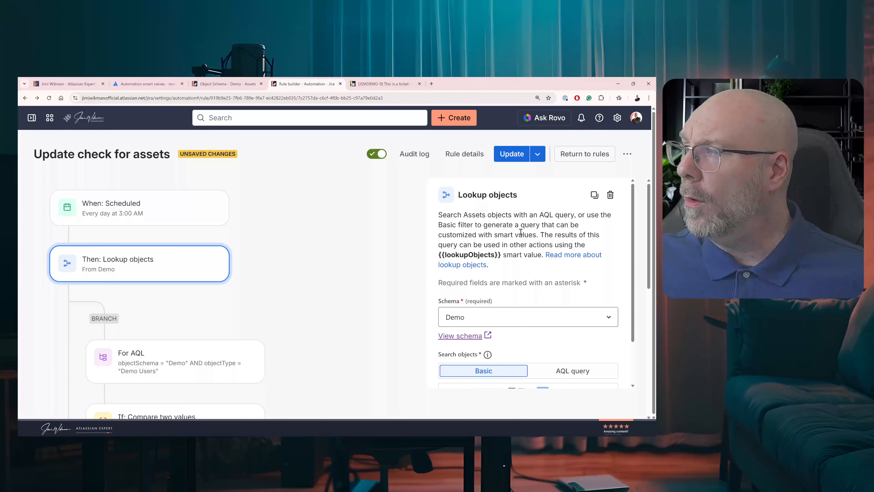
pyautogui.scroll(-2, 522, 231)
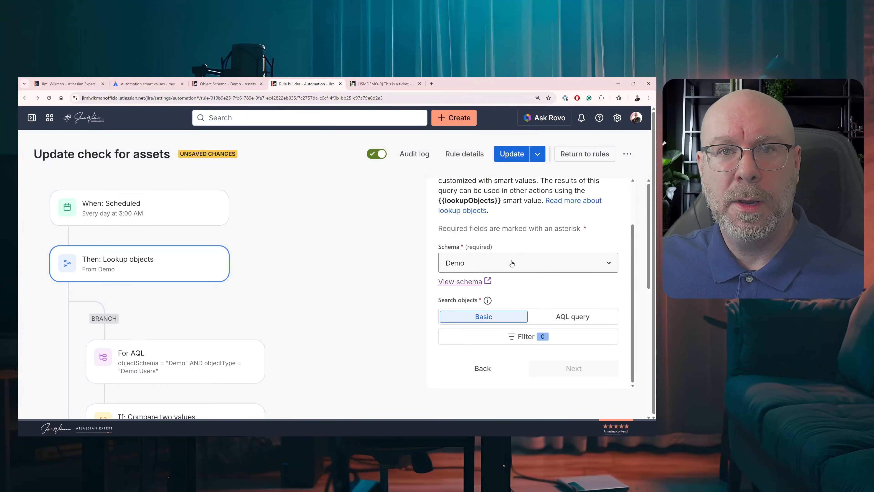
pyautogui.click(569, 317)
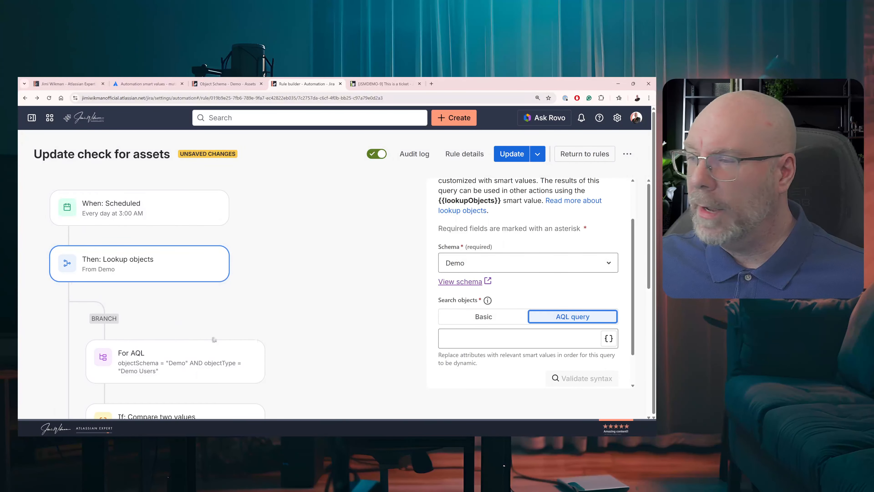
pyautogui.click(484, 340)
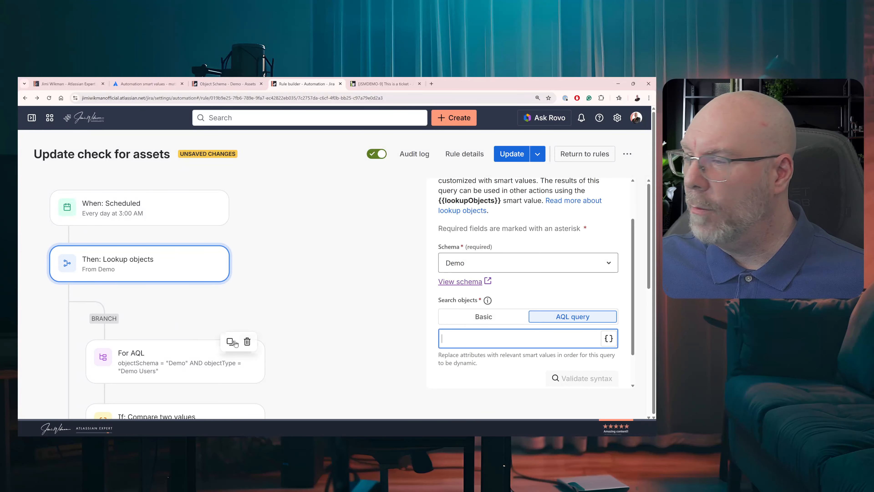
# Copy the branch's query objectSchema = "Demo" AND objectType = "Demo Users" into the Lookup objects action as its AQL query.
pyautogui.click(186, 354)
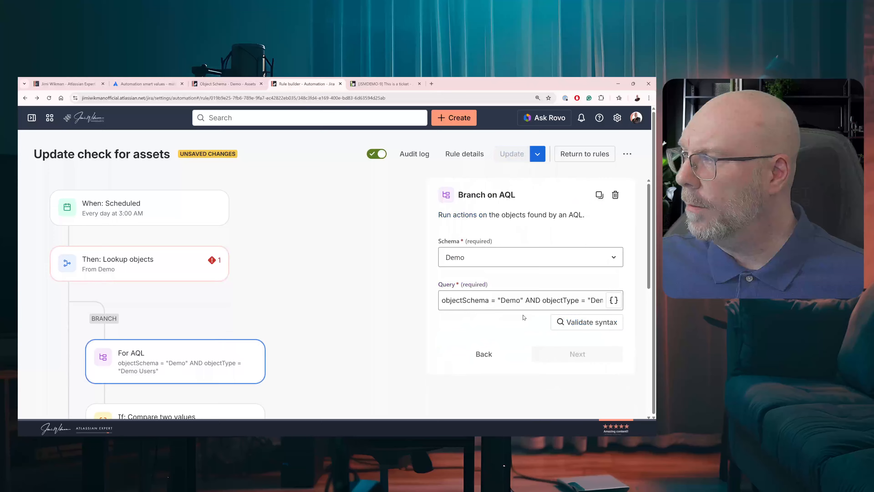
pyautogui.tripleClick(540, 300)
pyautogui.hotkey('ctrl', 'c')
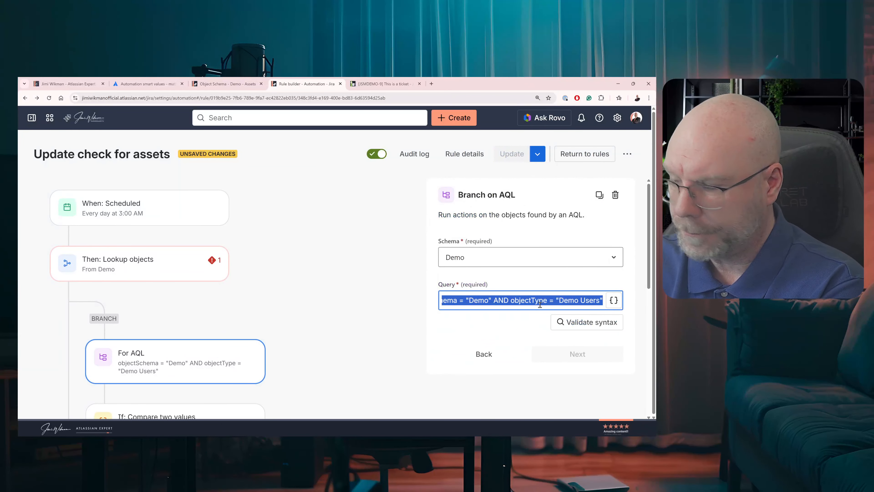
pyautogui.click(169, 275)
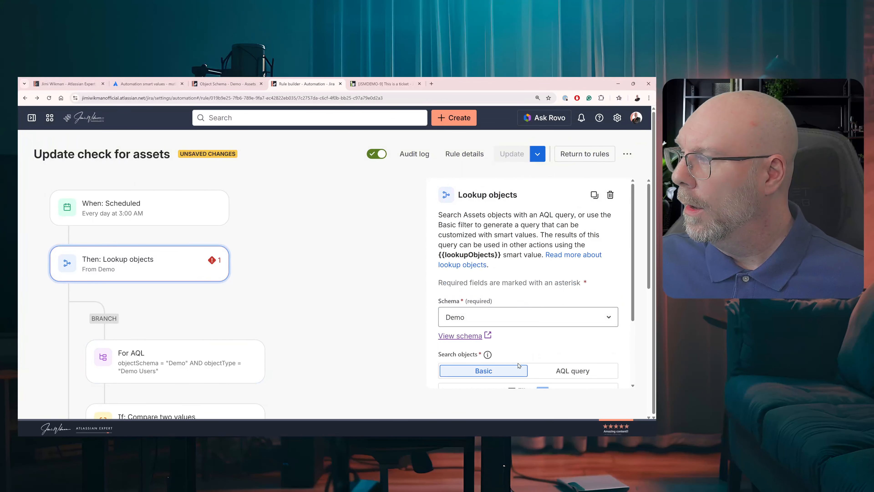
pyautogui.scroll(-3, 519, 365)
pyautogui.click(573, 276)
pyautogui.click(483, 301)
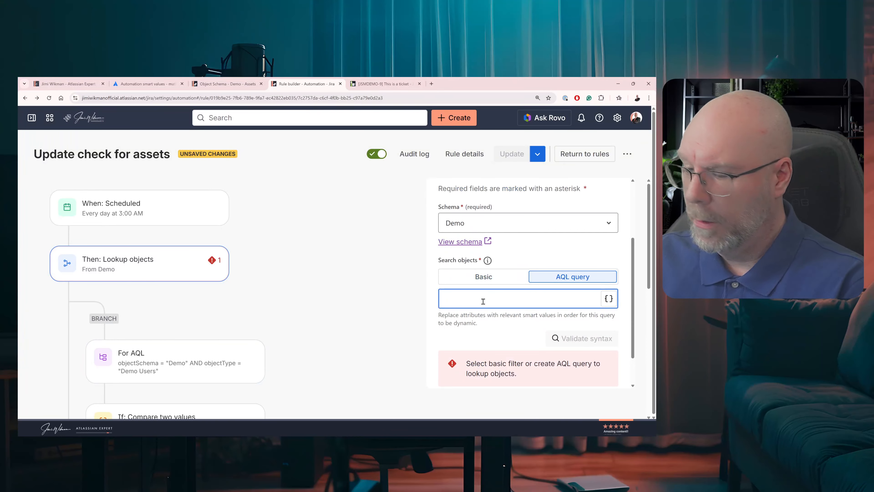
pyautogui.hotkey('ctrl', 'v')
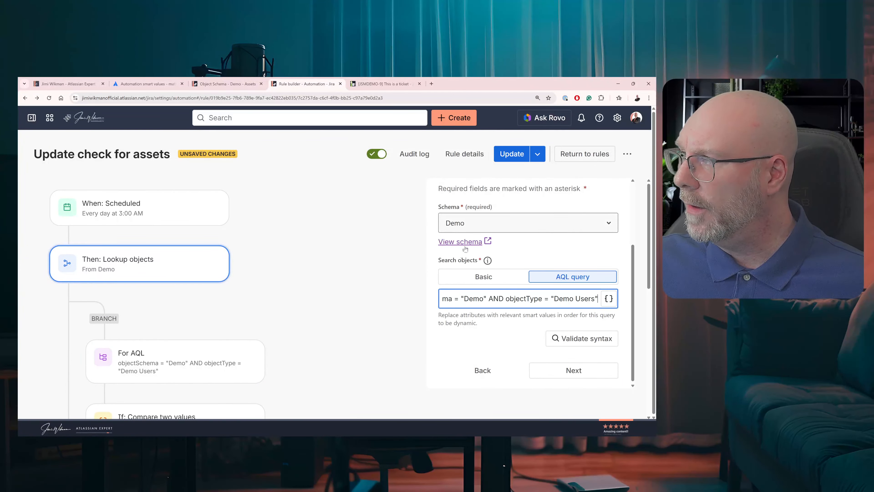
# Highlight the objectSchema and objectType conditions of the Lookup objects query to examine each part.
pyautogui.moveTo(460, 299); pyautogui.dragTo(435, 299)
pyautogui.click(517, 299)
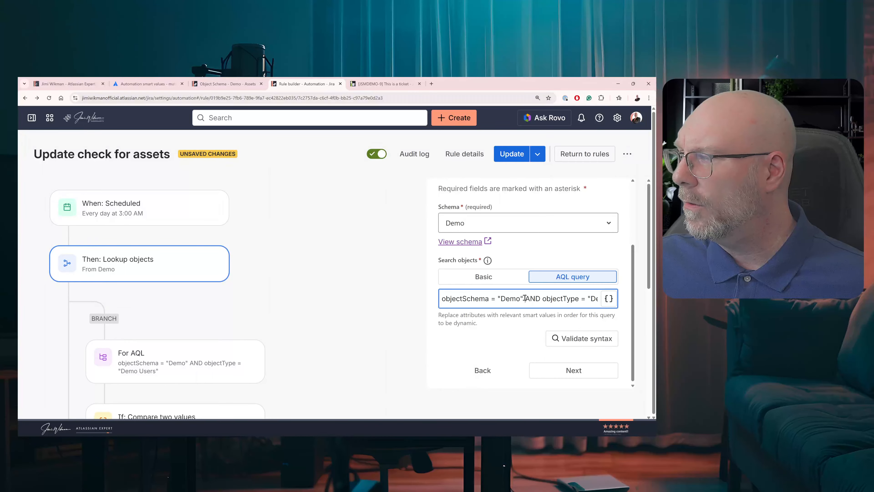
pyautogui.moveTo(525, 298); pyautogui.dragTo(435, 299)
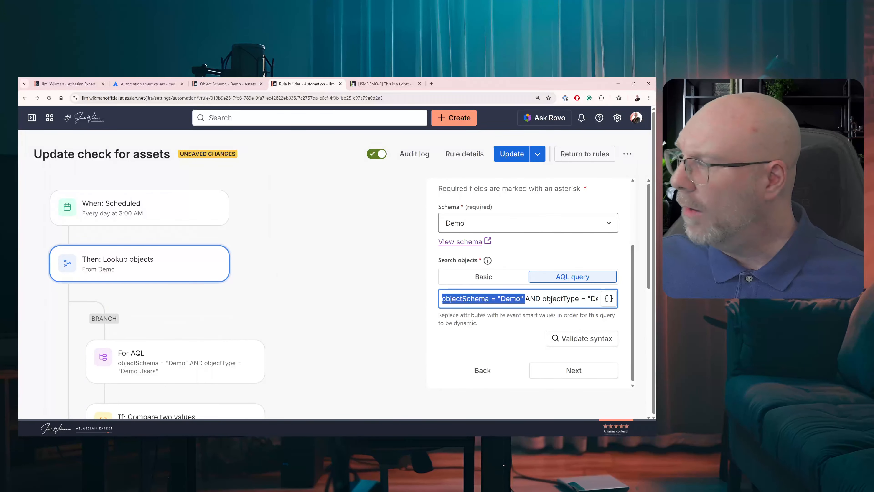
pyautogui.moveTo(542, 299); pyautogui.dragTo(571, 316)
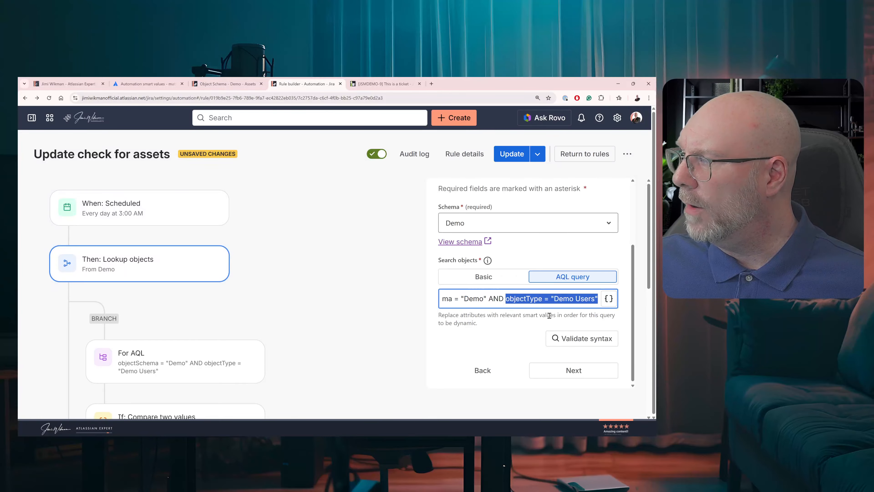
# Check the Demo Users object in the Demo schema against the Lookup objects query, viewing the query's objectType part.
pyautogui.click(193, 86)
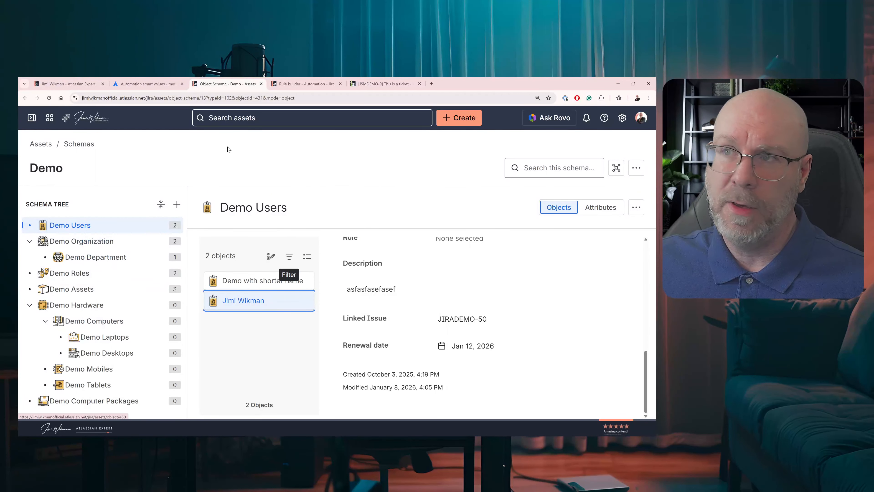
pyautogui.click(305, 83)
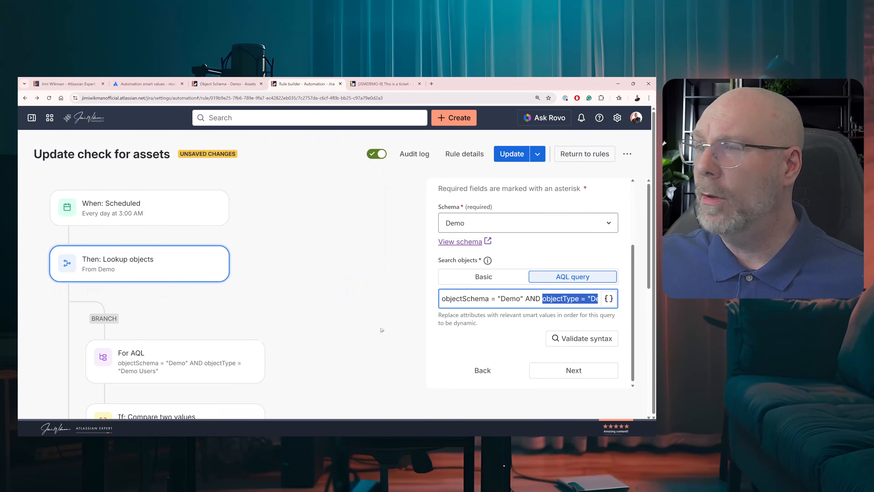
pyautogui.click(571, 299)
pyautogui.hscroll(2, 579, 299)
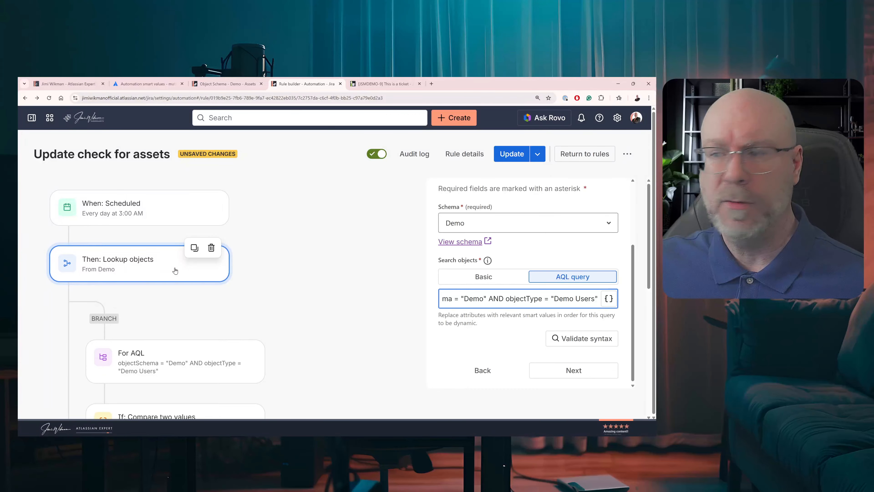
# Review the schema and query settings of the For AQL branch against the Lookup objects action above it.
pyautogui.scroll(-3, 175, 271)
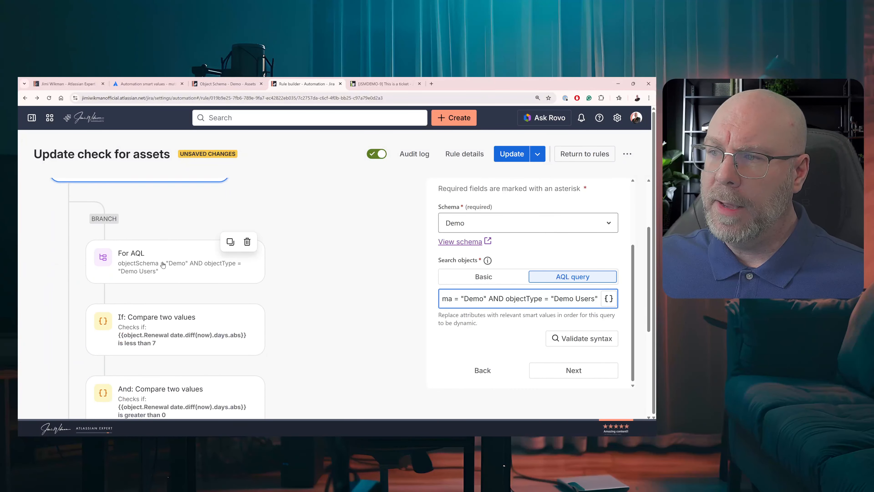
pyautogui.click(161, 278)
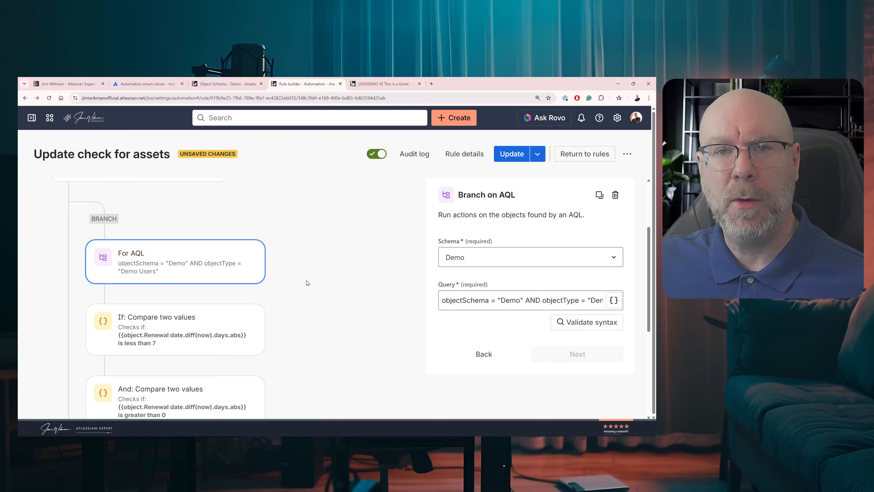
pyautogui.scroll(1, 223, 310)
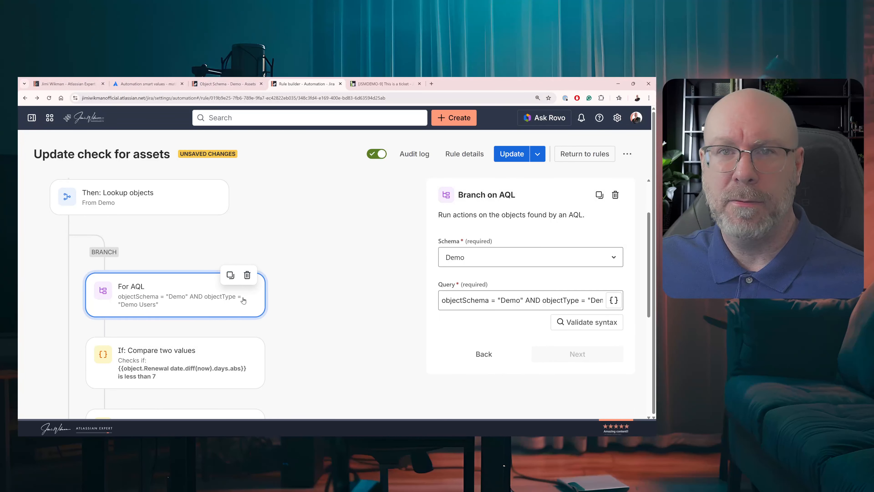
pyautogui.scroll(-2, 241, 299)
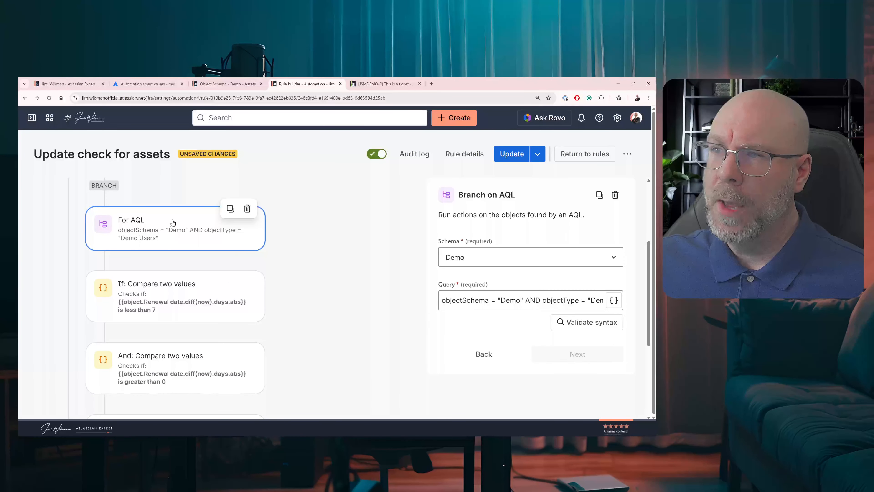
# Examine each part of the "less than 7" condition's first value: object, Renewal date, diff(now), days and abs.
pyautogui.click(180, 293)
pyautogui.click(177, 365)
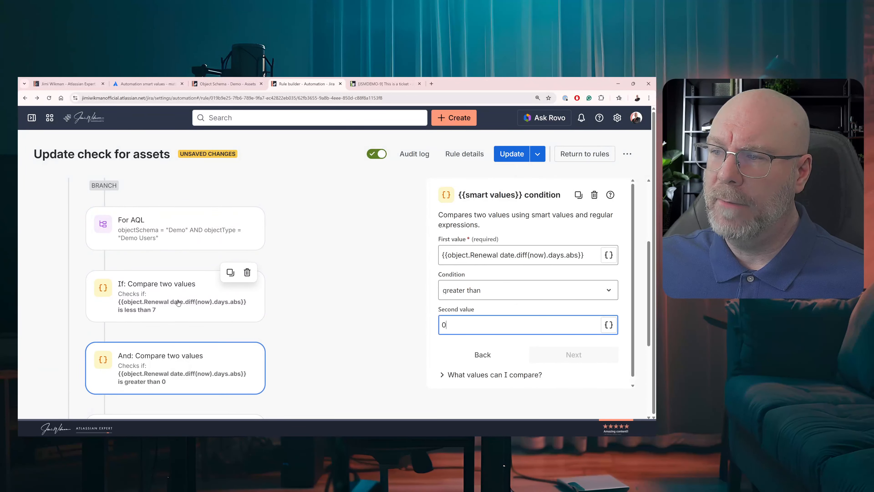
pyautogui.click(178, 302)
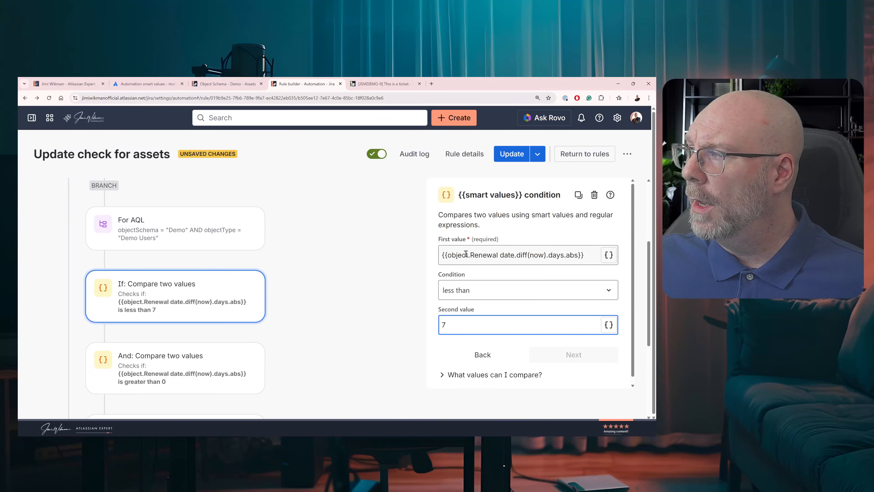
pyautogui.doubleClick(449, 255)
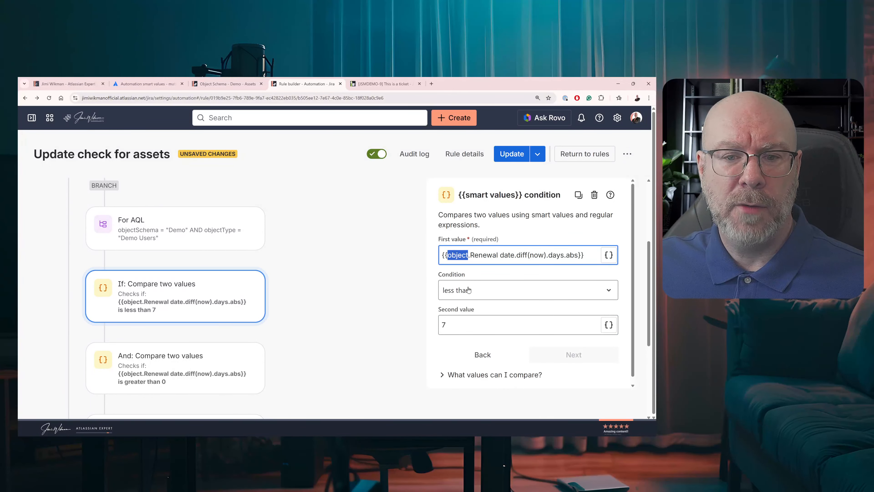
pyautogui.moveTo(515, 255); pyautogui.dragTo(472, 255)
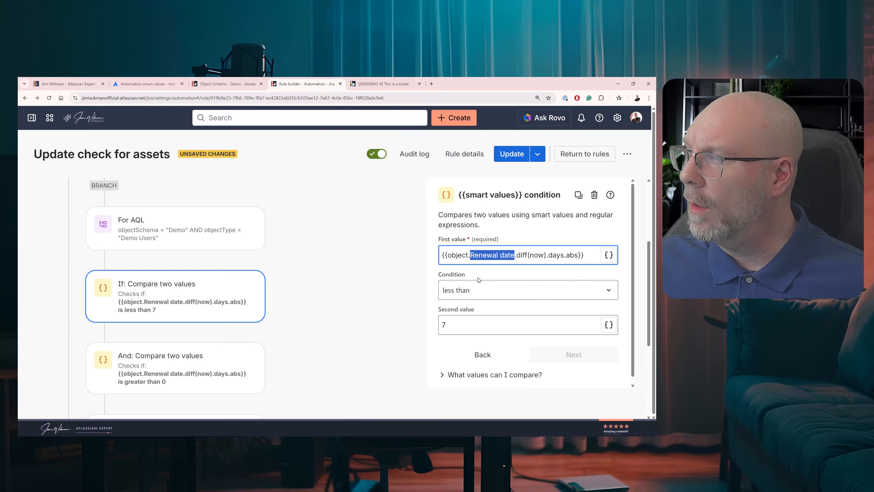
pyautogui.click(528, 255)
pyautogui.moveTo(527, 256); pyautogui.dragTo(518, 256)
pyautogui.click(534, 256)
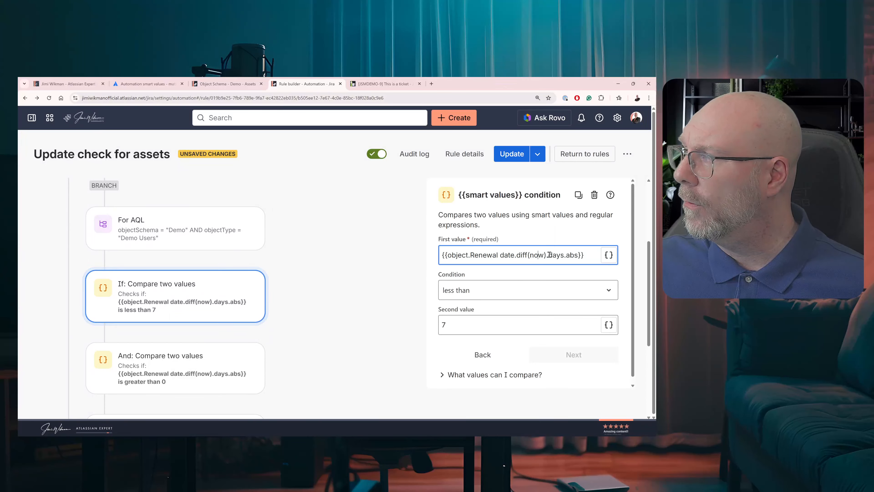
pyautogui.moveTo(548, 255); pyautogui.dragTo(564, 255)
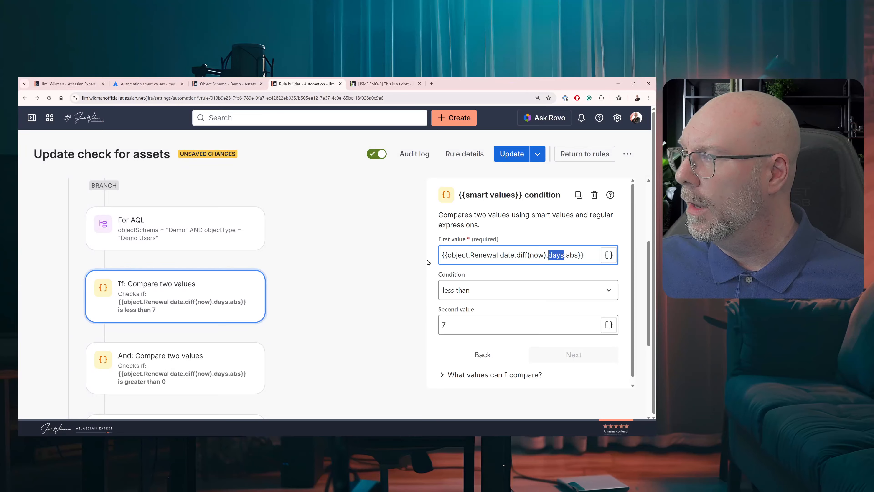
pyautogui.moveTo(578, 255); pyautogui.dragTo(567, 255)
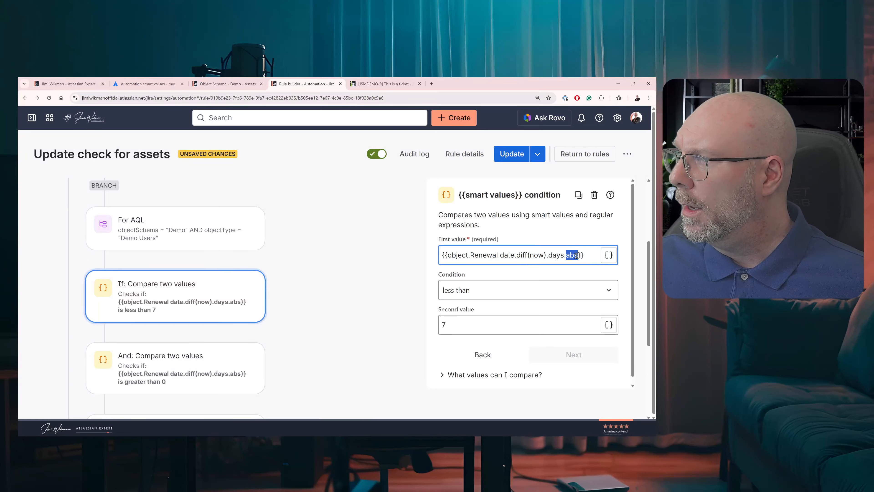
pyautogui.click(569, 255)
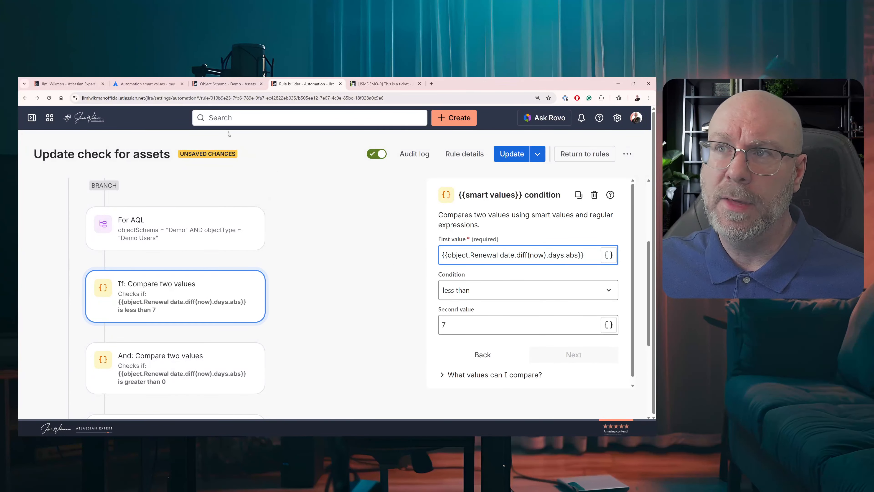
# Read the Abs explanation in Atlassian's math expressions documentation, highlighting its example values -6 and 6.
pyautogui.click(144, 84)
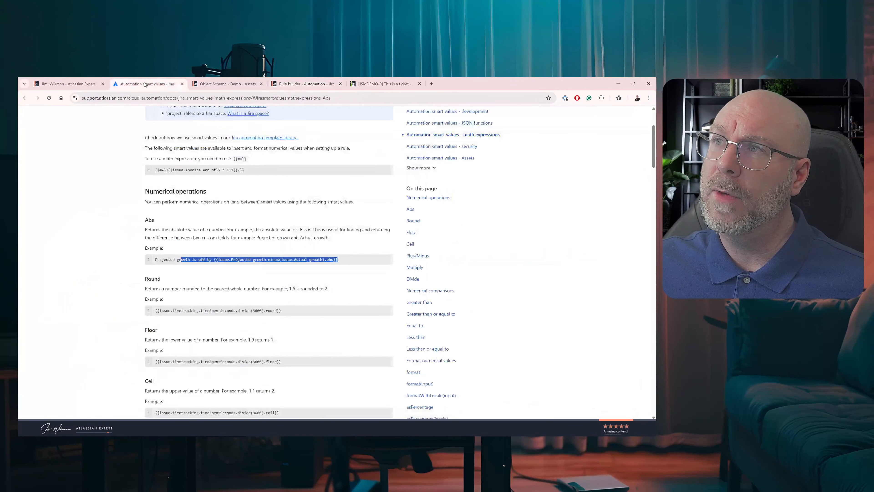
pyautogui.click(233, 237)
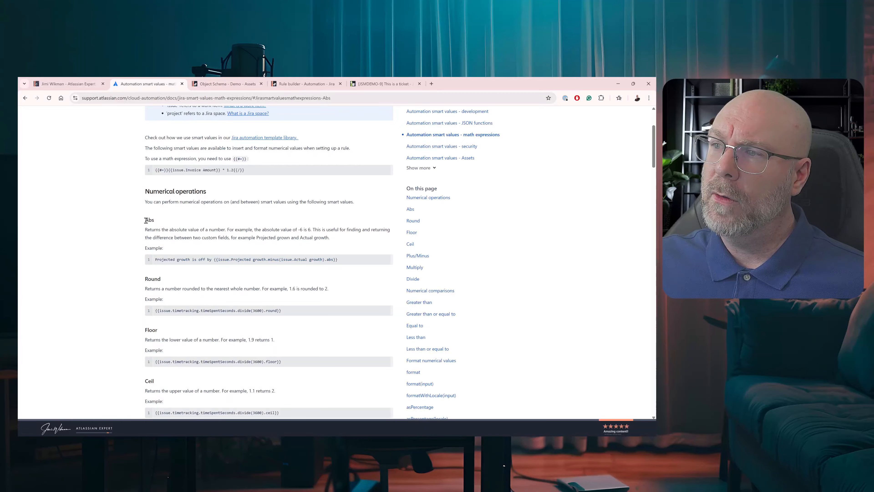
pyautogui.click(333, 258)
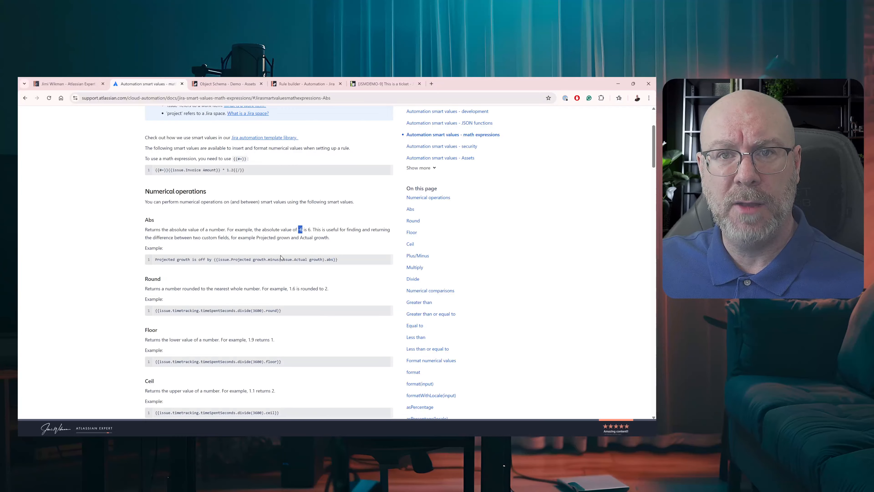
pyautogui.click(310, 229)
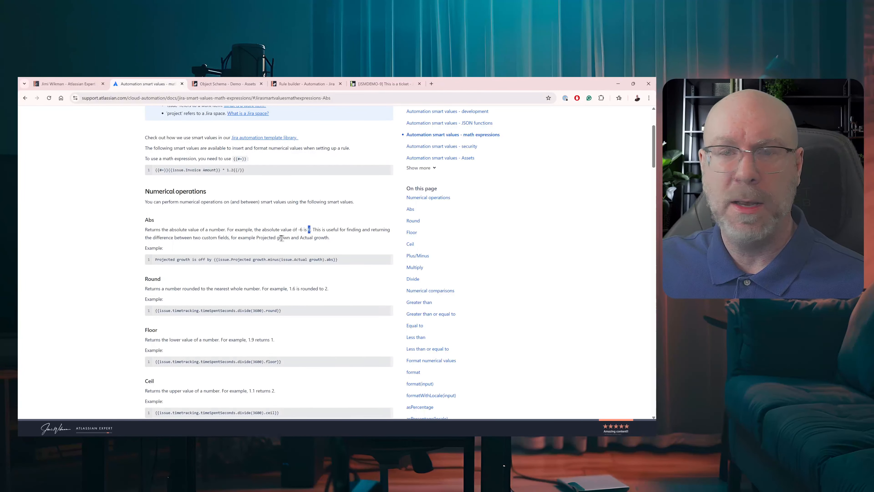
# Compare the demo user object's Renewal date with the "less than 7" condition's smart value and review its comparison operator.
pyautogui.click(226, 83)
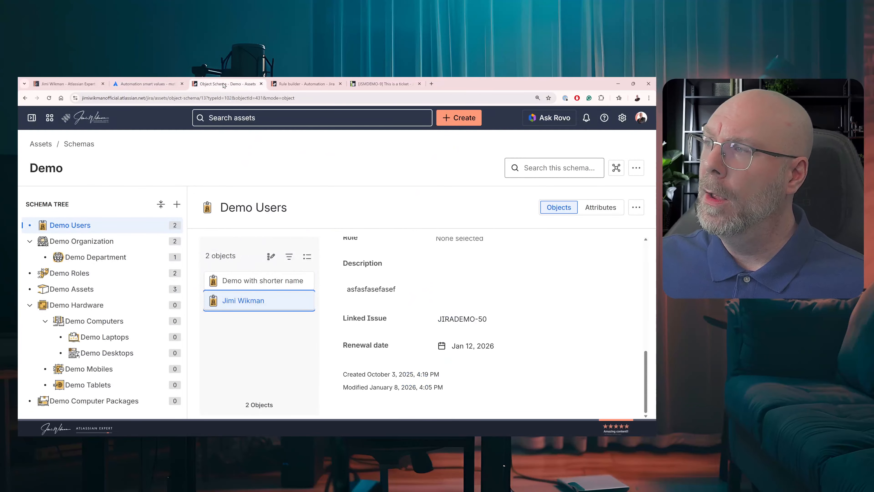
pyautogui.click(304, 84)
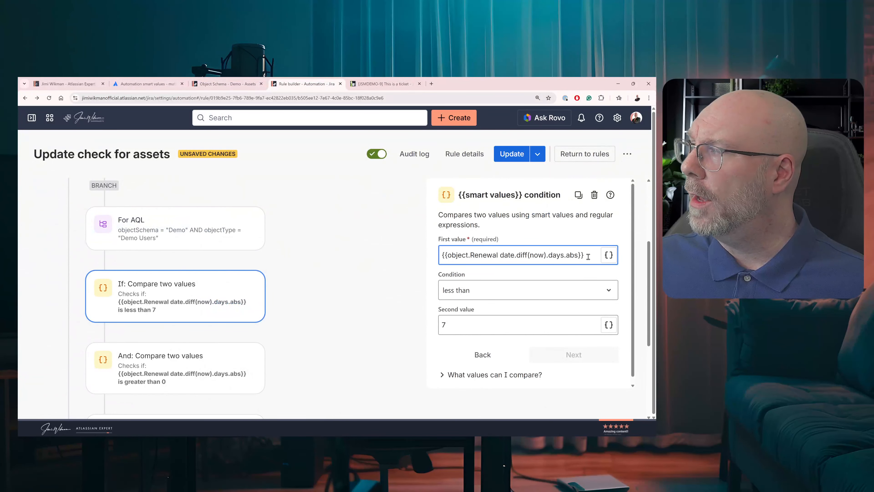
pyautogui.moveTo(588, 257); pyautogui.dragTo(440, 256)
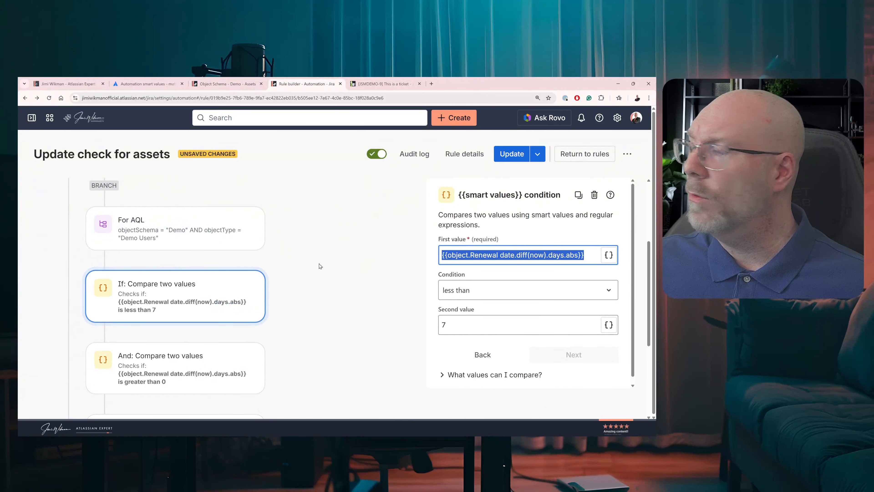
pyautogui.hotkey('ctrl', 'shift', 'Tab')
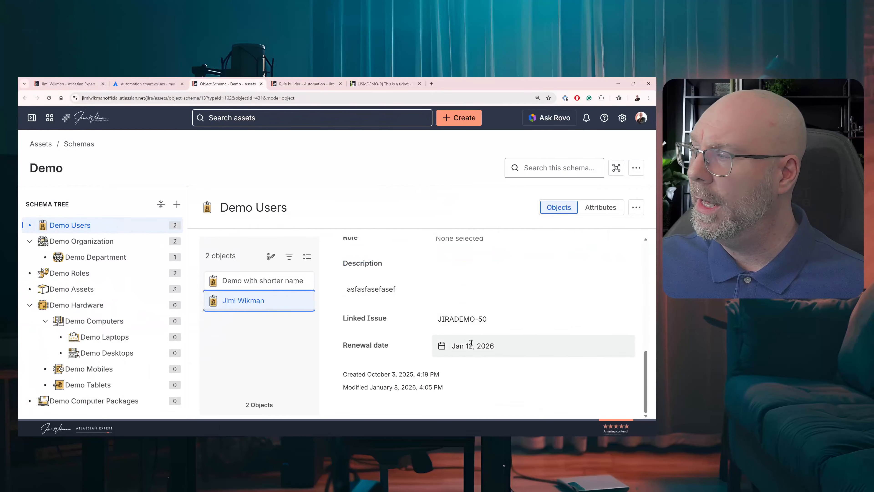
pyautogui.click(292, 89)
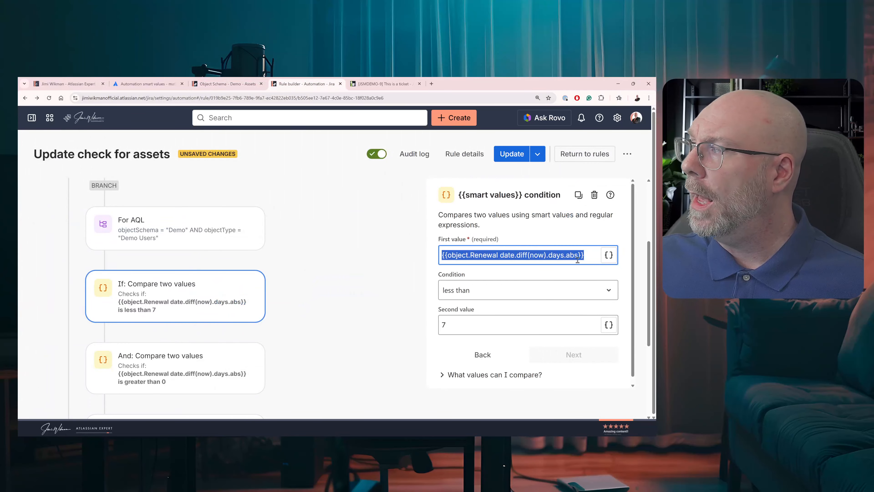
pyautogui.click(571, 256)
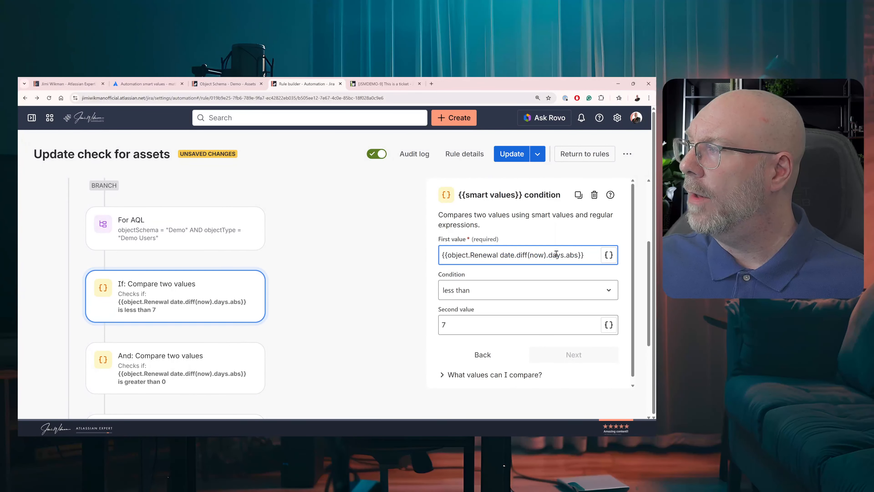
pyautogui.click(469, 287)
pyautogui.click(469, 287)
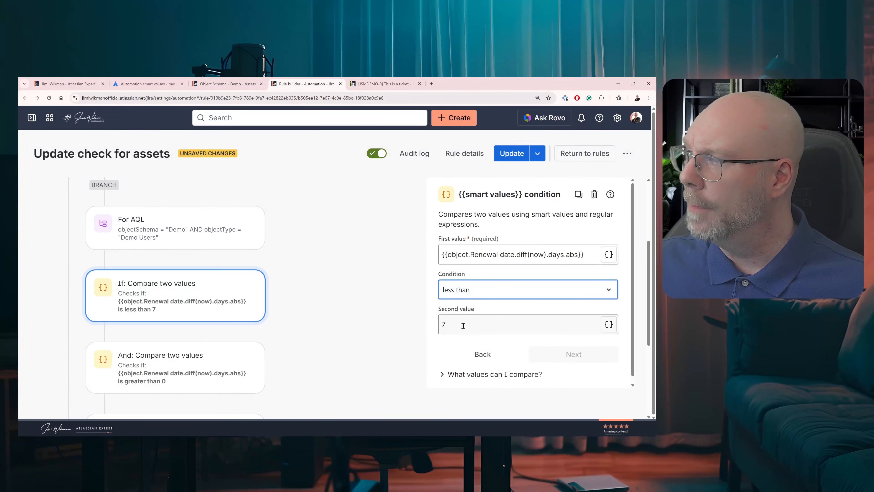
# Review the settings of the "greater than 0" condition and the branch's Send email action.
pyautogui.scroll(-1, 345, 361)
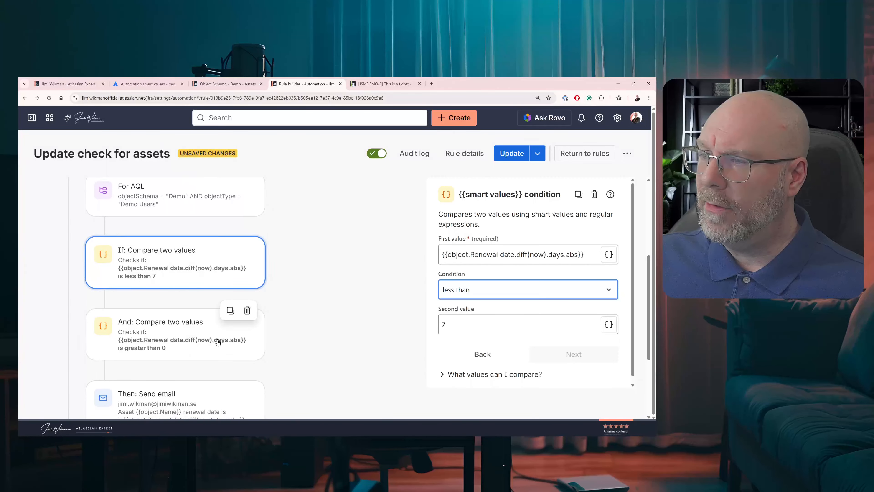
pyautogui.click(220, 330)
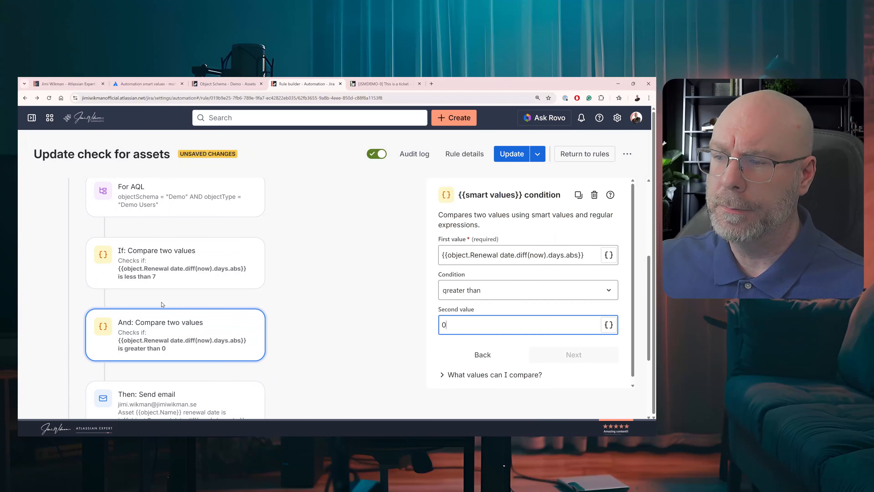
pyautogui.scroll(-2, 238, 304)
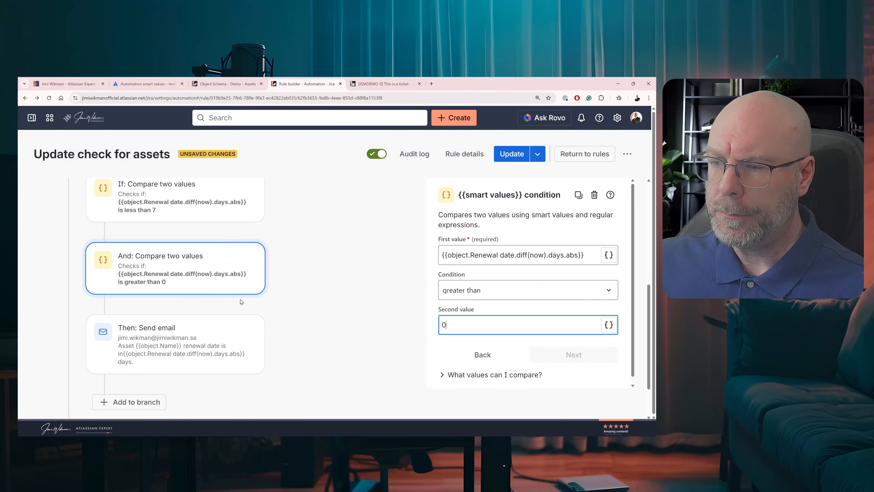
pyautogui.click(186, 340)
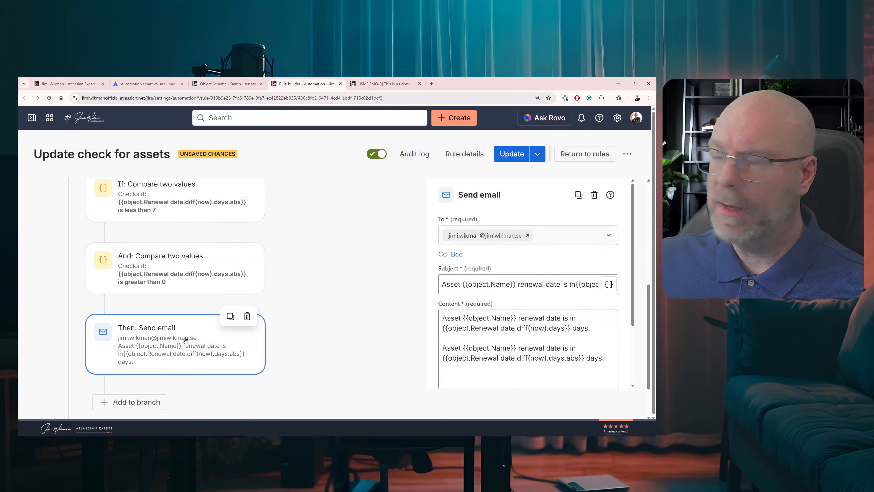
# Add an action before Send email in the branch, searching for "email" and choosing Send customized email.
pyautogui.click(103, 305)
pyautogui.click(516, 230)
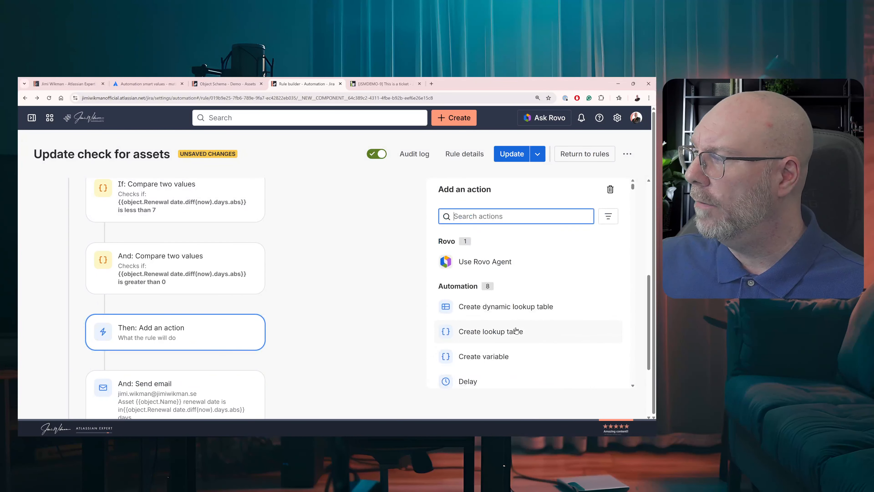
pyautogui.scroll(-6, 516, 330)
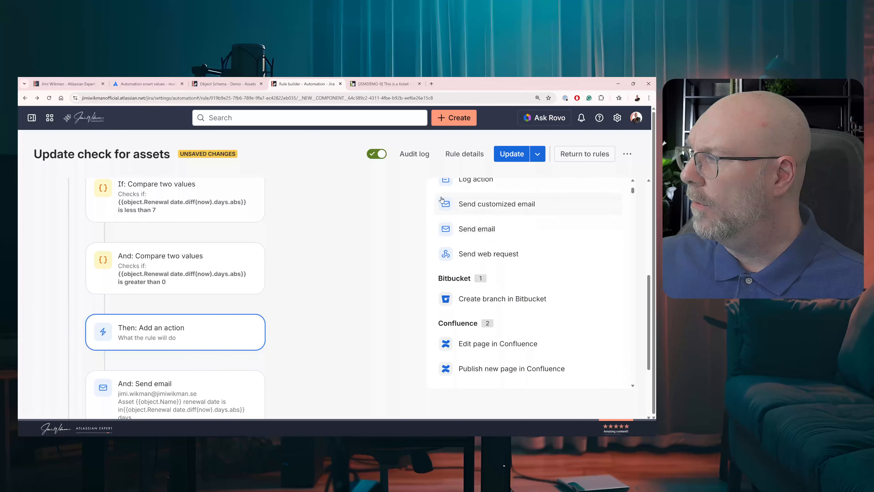
pyautogui.scroll(6, 469, 214)
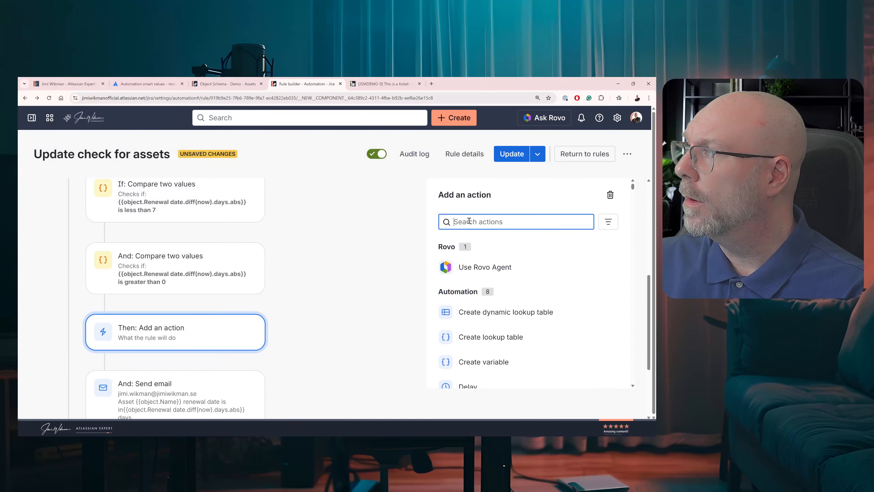
pyautogui.write('email')
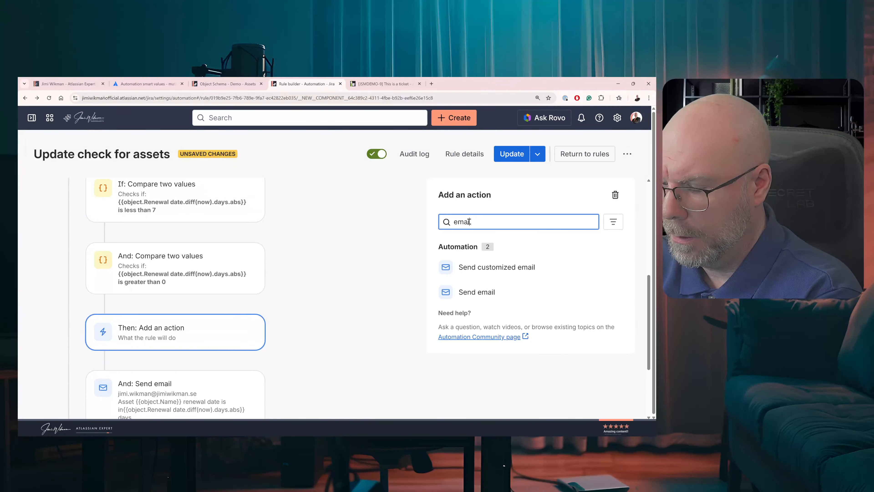
pyautogui.click(526, 269)
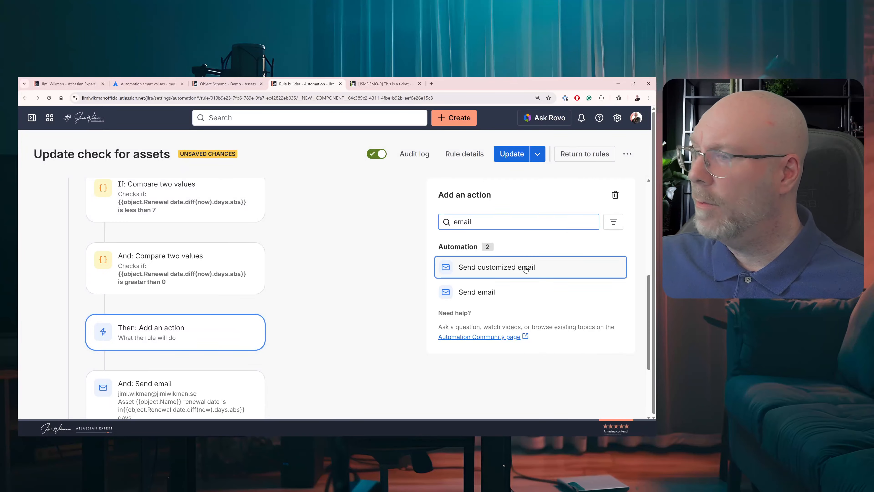
# Review the optional settings of the Send customized email action and delete that action from the branch.
pyautogui.scroll(-5, 530, 293)
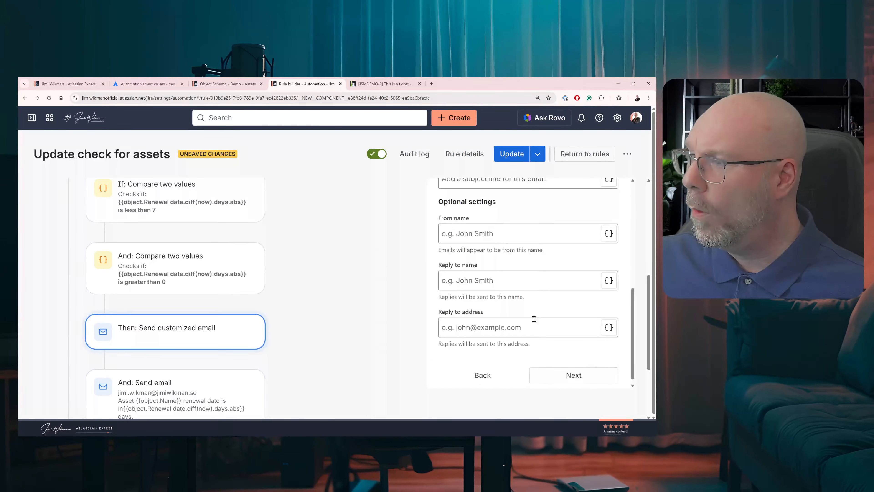
pyautogui.scroll(2, 534, 319)
pyautogui.moveTo(253, 330)
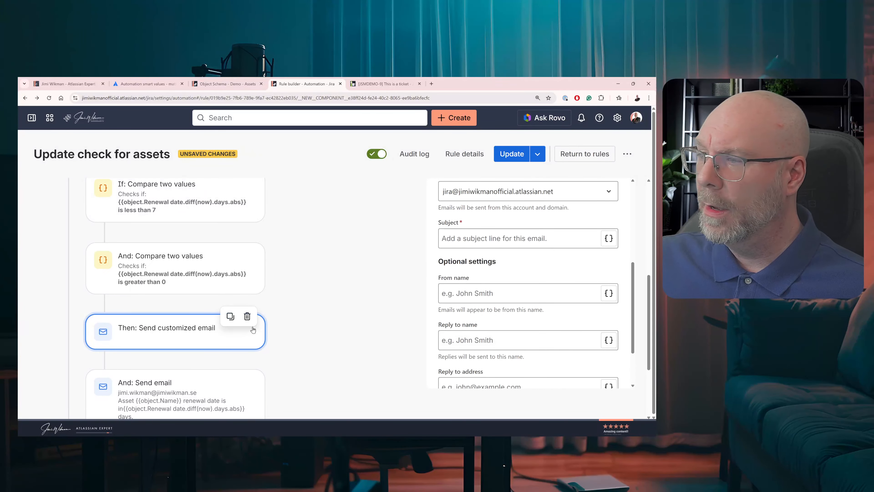
pyautogui.click(248, 317)
# Open the branch's Send email action and review its recipient, subject and content.
pyautogui.click(199, 348)
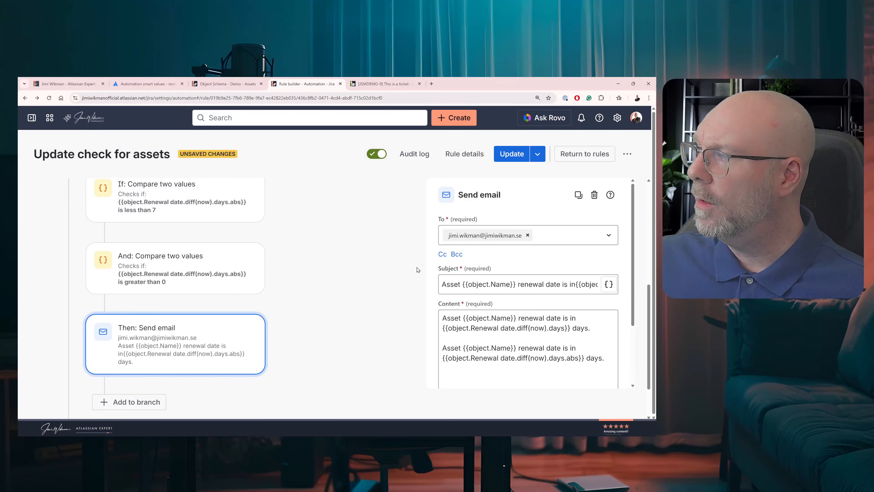
pyautogui.scroll(-1, 418, 270)
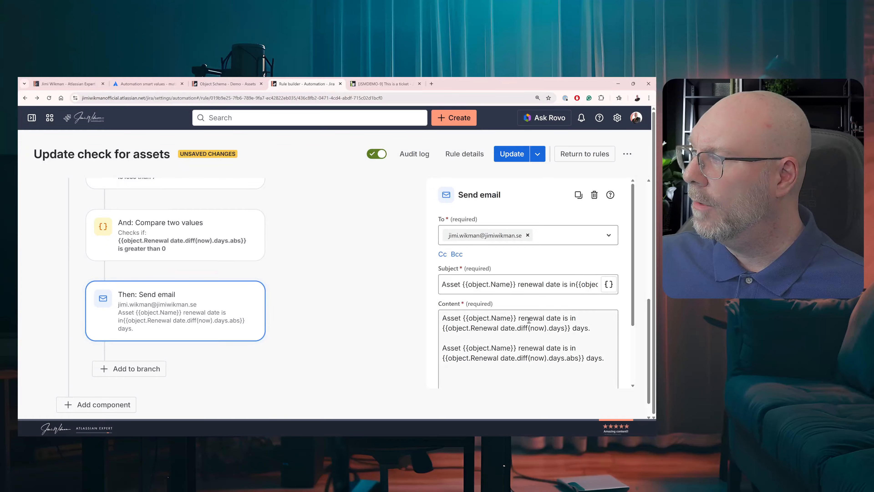
pyautogui.scroll(-1, 416, 309)
pyautogui.scroll(-2, 496, 318)
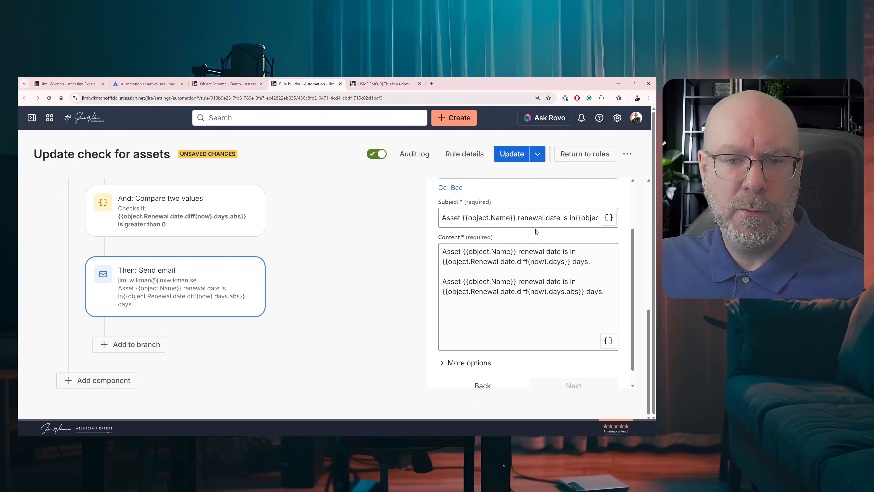
# View the selected Demo Users object in the Demo schema and highlight its name in the heading.
pyautogui.click(224, 84)
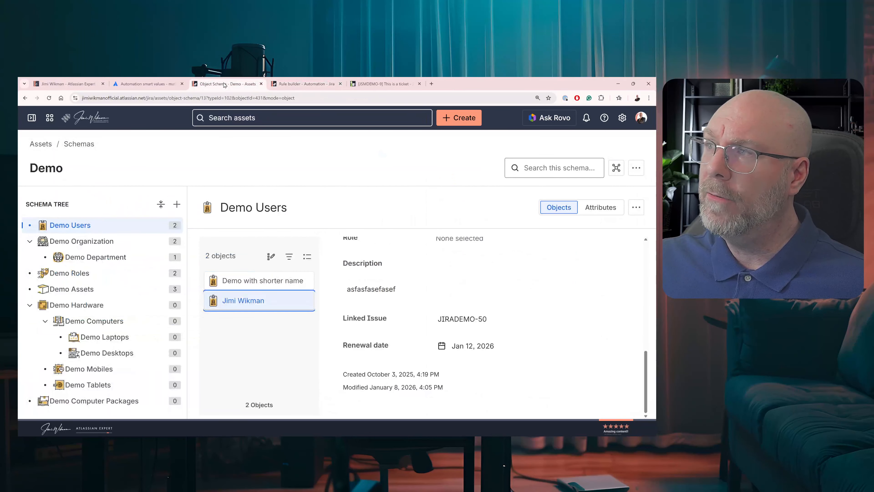
pyautogui.scroll(10, 452, 313)
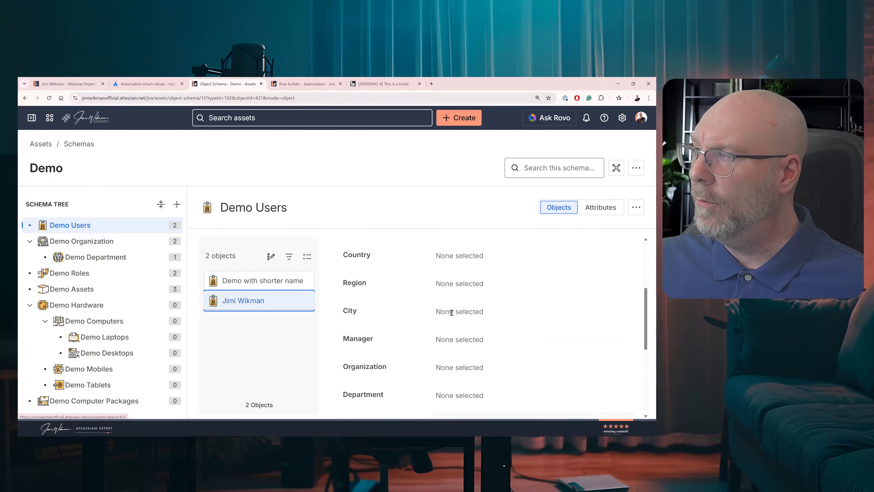
pyautogui.click(446, 272)
pyautogui.moveTo(446, 272); pyautogui.dragTo(370, 272)
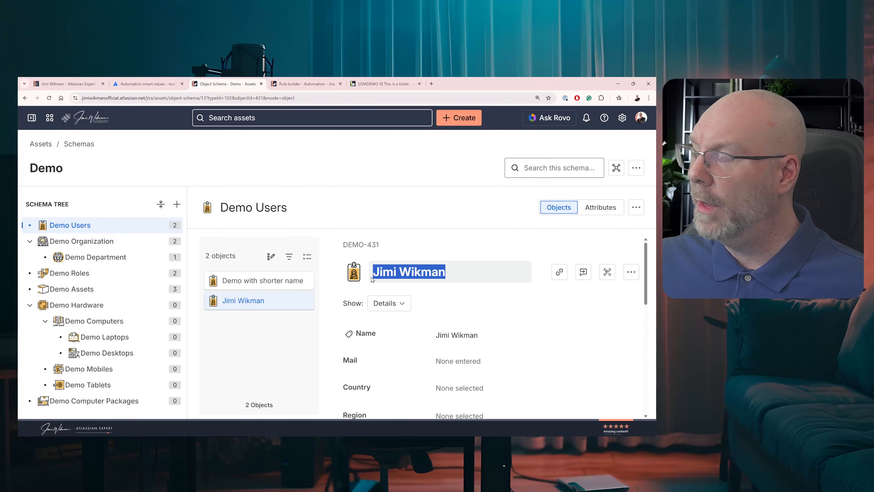
# Compare the two Renewal date smart values in the Send email content, highlighting the one with abs and the one without.
pyautogui.click(295, 87)
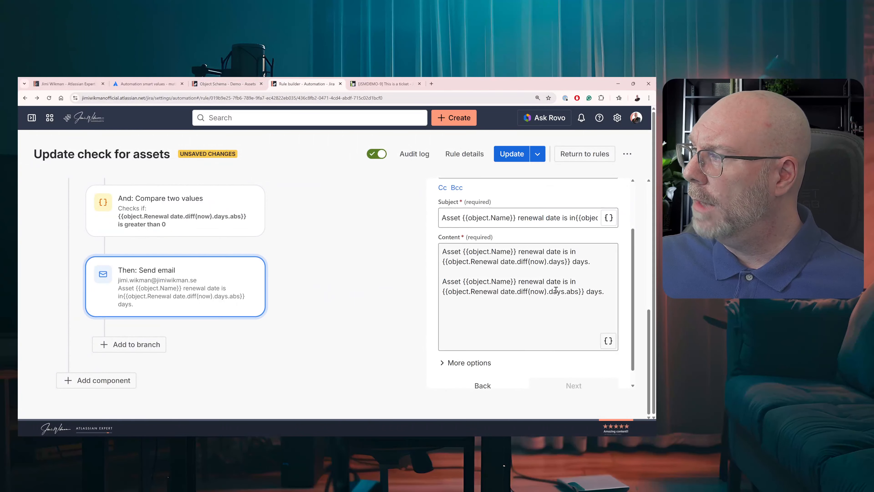
pyautogui.moveTo(585, 291); pyautogui.dragTo(442, 292)
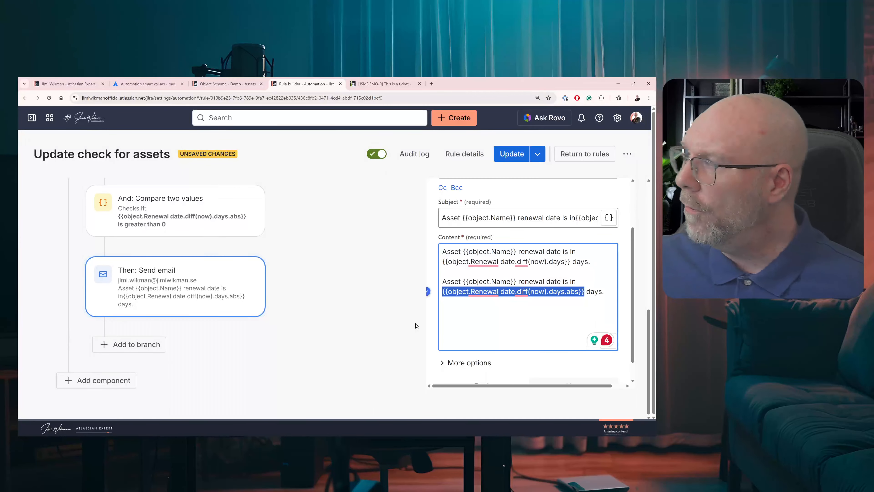
pyautogui.moveTo(573, 262); pyautogui.dragTo(442, 261)
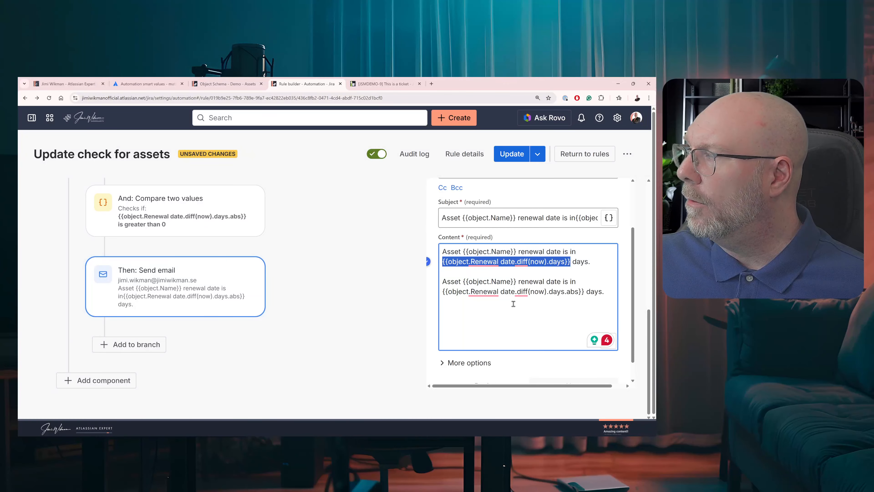
# Review the rule's whole flow between the Scheduled trigger and the branch's Send email action.
pyautogui.scroll(2, 513, 305)
pyautogui.scroll(1, 375, 293)
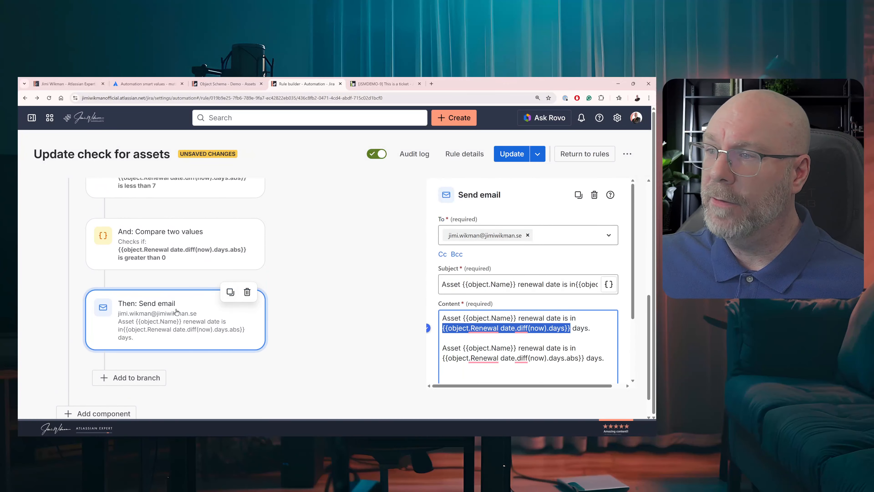
pyautogui.scroll(6, 265, 294)
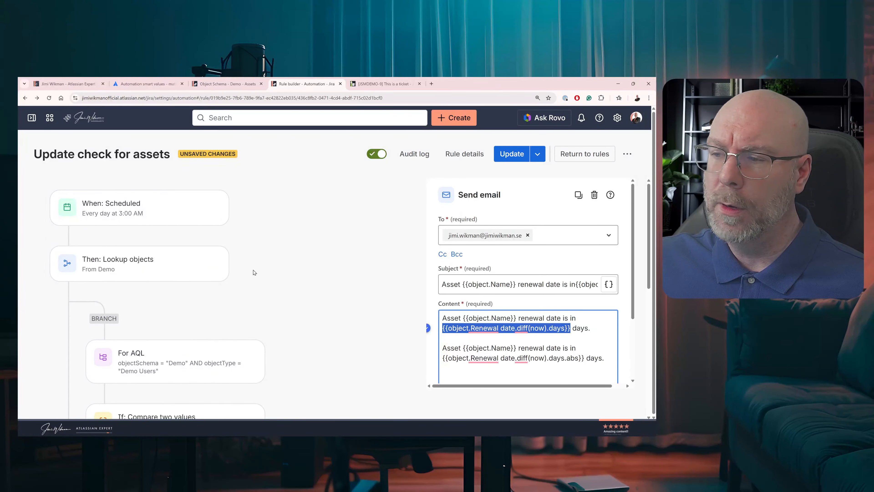
pyautogui.scroll(-4, 253, 272)
pyautogui.scroll(4, 317, 277)
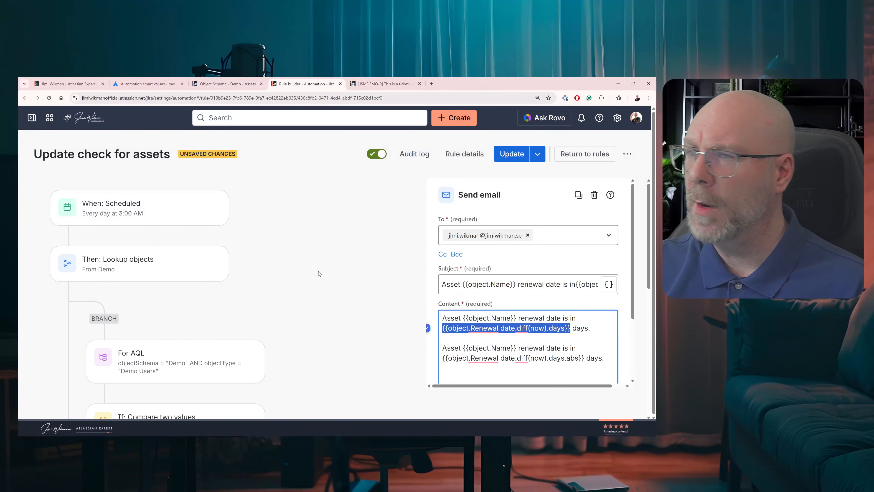
# Review the Lookup objects action's schema and AQL query and the settings of the "less than 7" condition.
pyautogui.click(177, 265)
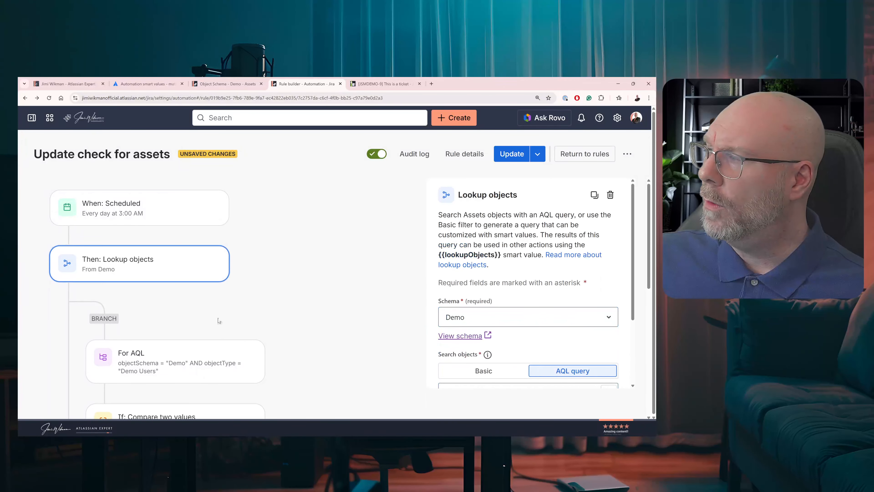
pyautogui.scroll(-2, 215, 319)
pyautogui.scroll(-3, 540, 293)
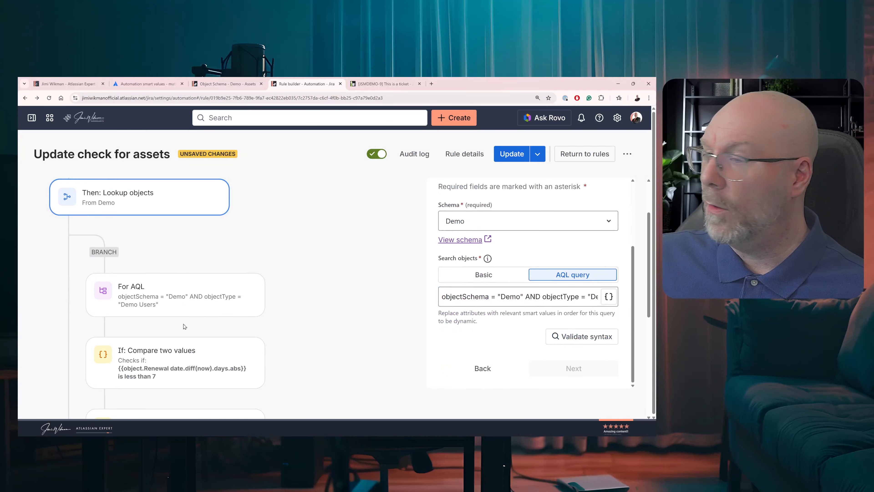
pyautogui.click(191, 361)
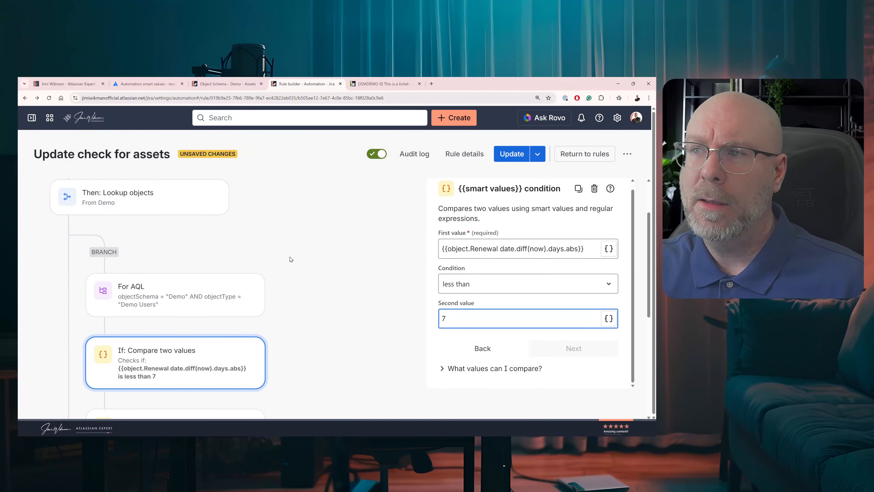
# Revisit the Demo Users object in Assets and return to the start of the automation rule.
pyautogui.scroll(2, 186, 255)
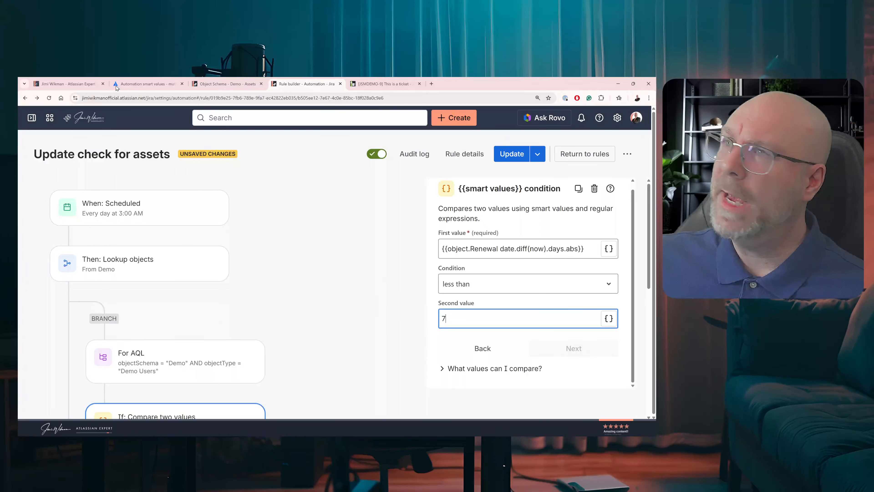
pyautogui.click(239, 85)
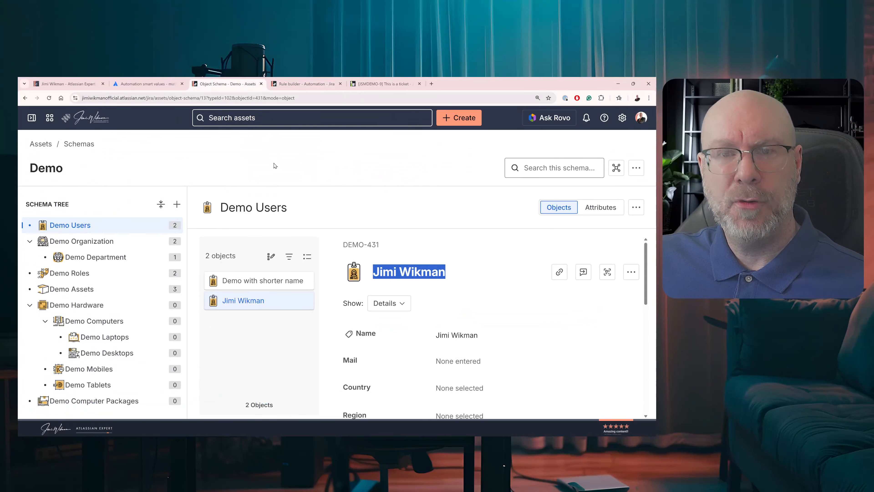
pyautogui.click(280, 86)
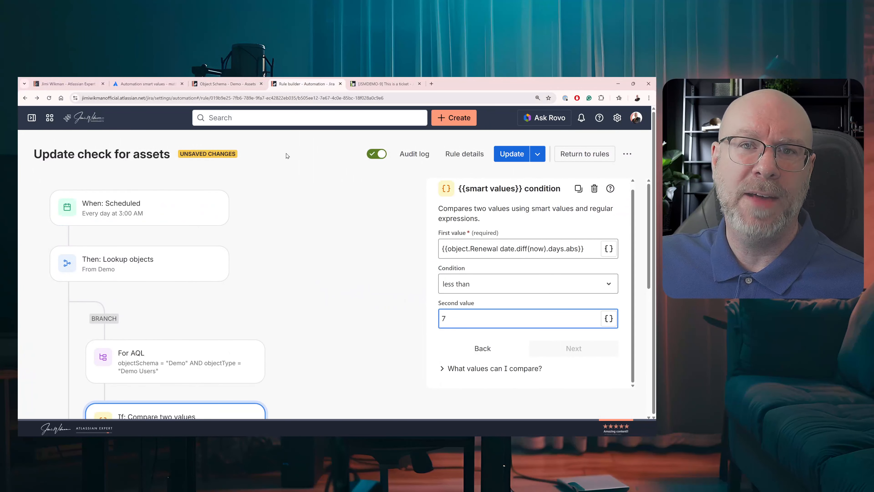